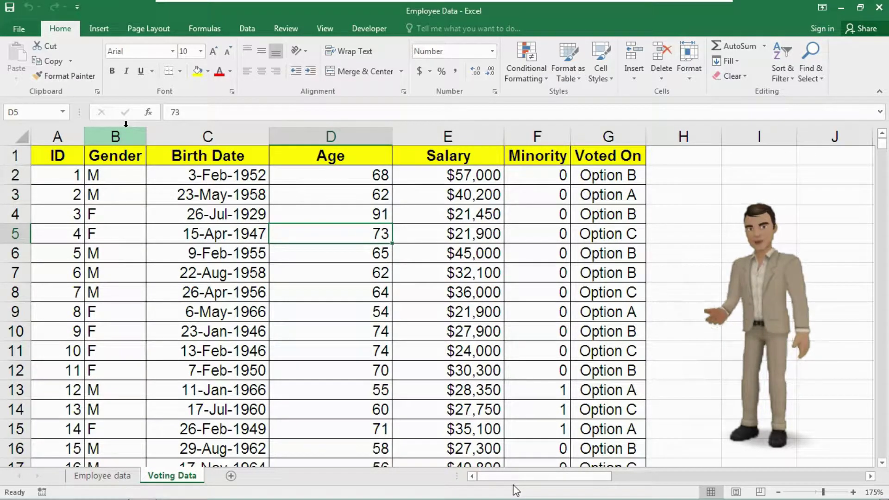
Step: Review the voting records and the Total Vote % pivot table, expanding its F and M rows into age groups
click(870, 476)
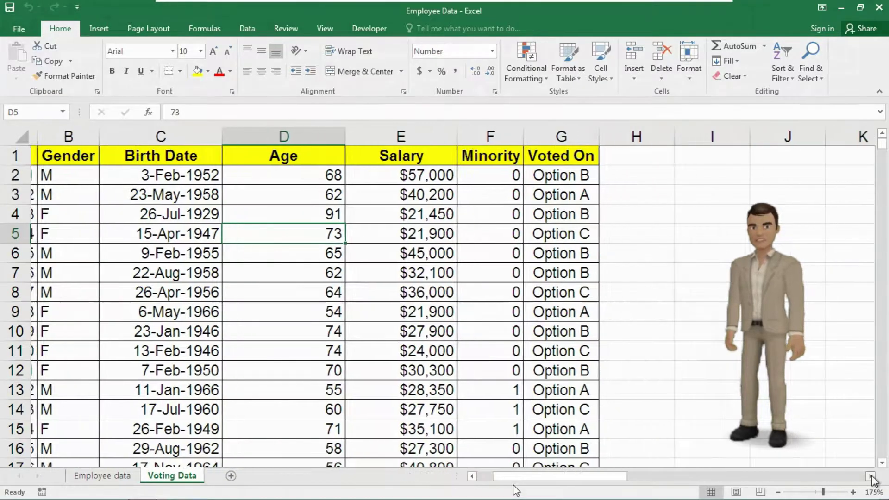
click(870, 476)
click(869, 477)
drag(643, 477, 736, 481)
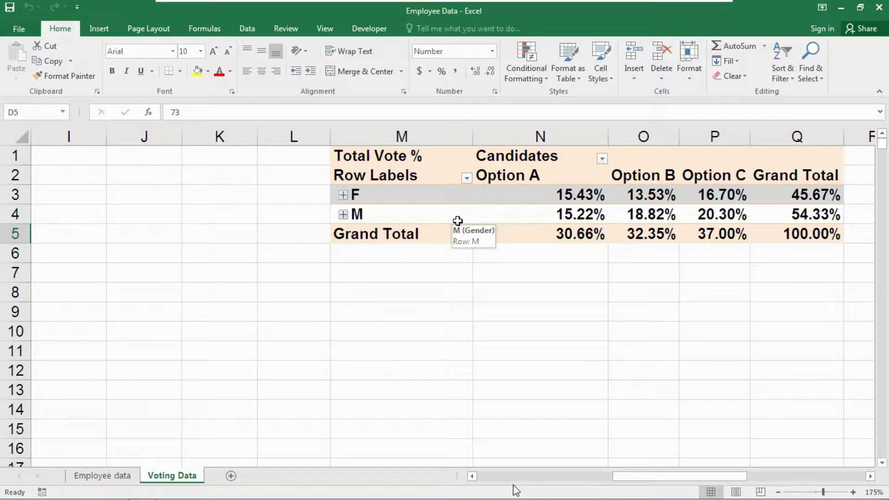
drag(632, 481, 506, 483)
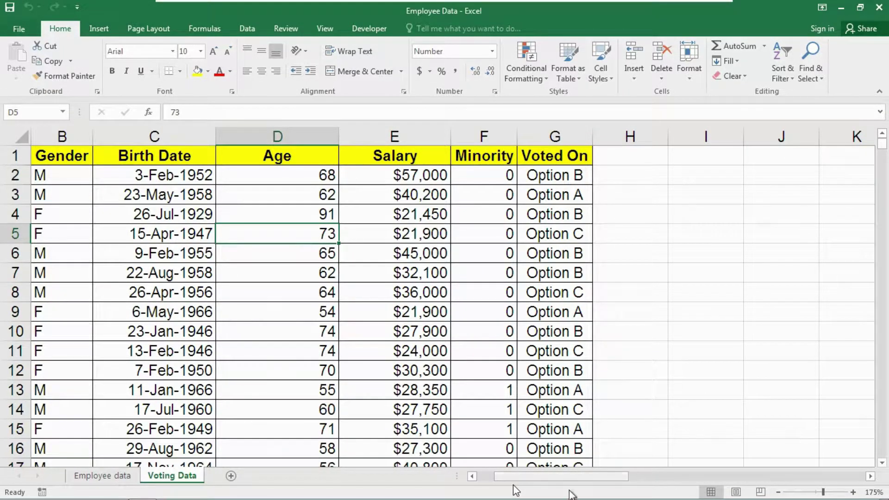
drag(575, 480, 694, 482)
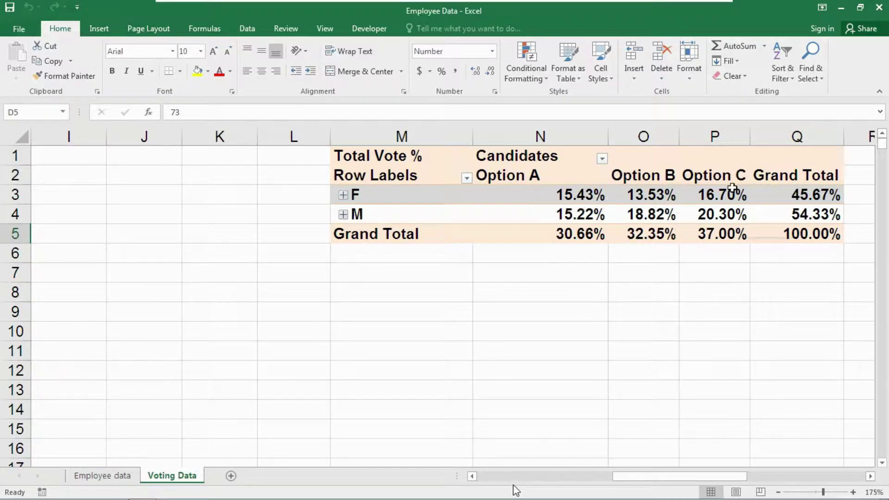
click(343, 195)
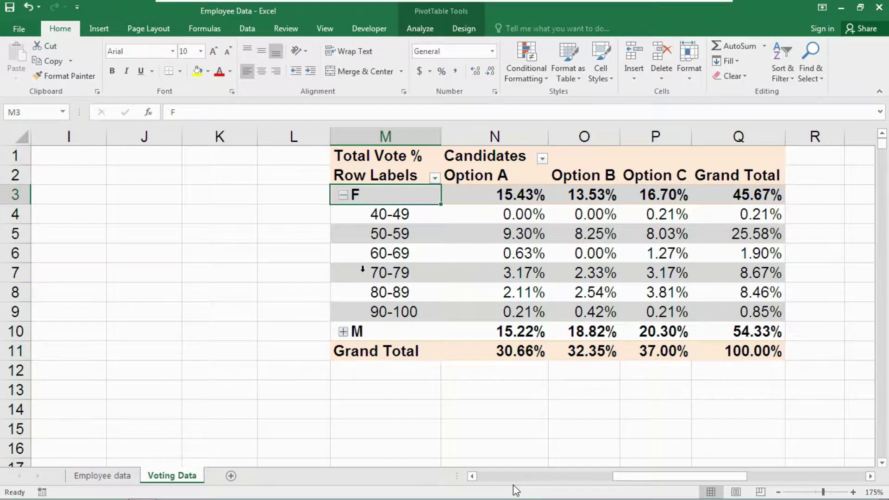
click(343, 331)
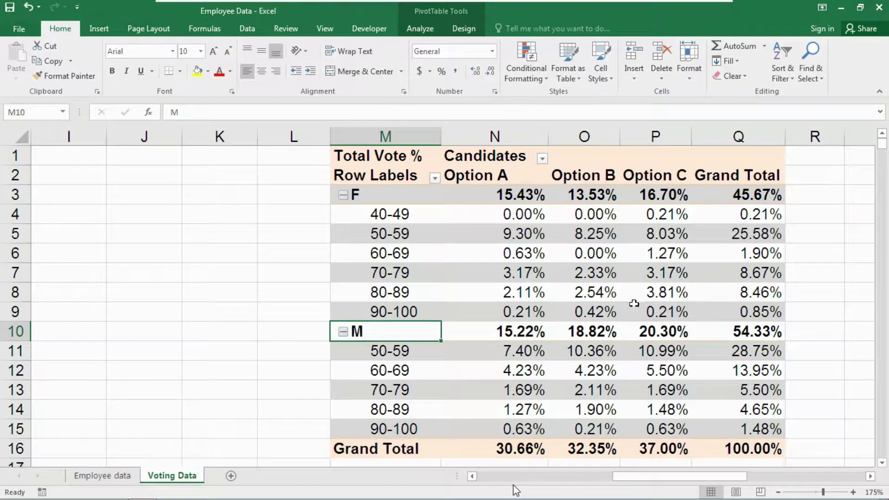
Step: Examine the candidate vote totals and gender-wise vote percentage pivot tables beside the Total Vote % pivot table
click(871, 476)
click(871, 476)
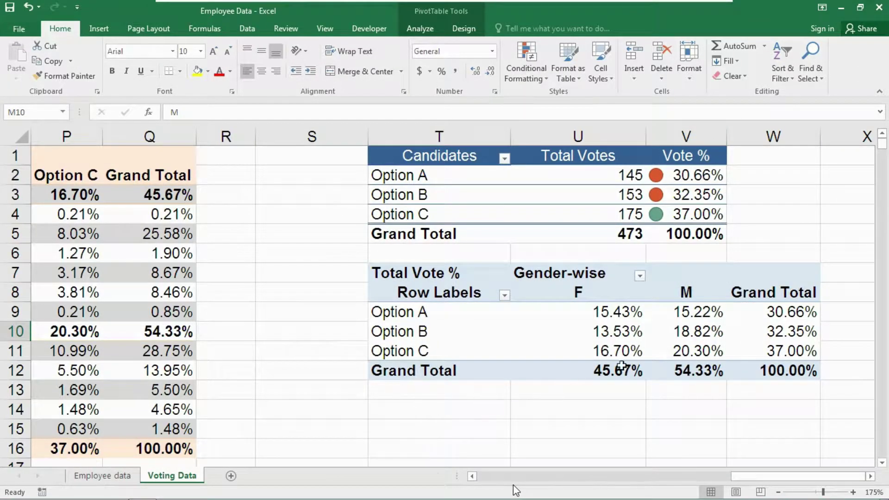
mouse_move(630, 363)
click(504, 198)
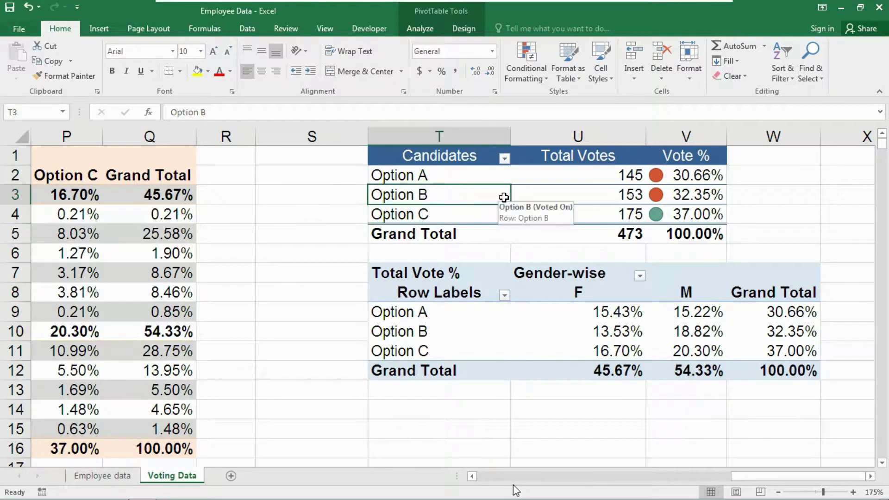
mouse_move(554, 193)
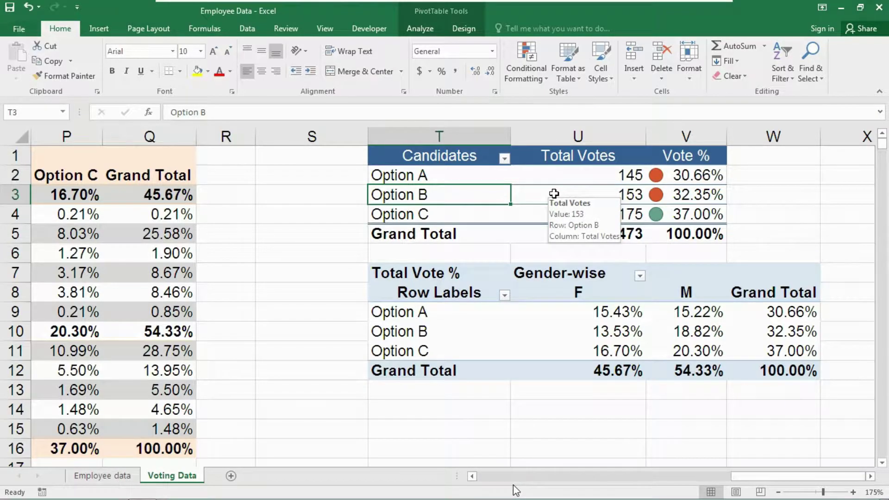
key(alt+F1)
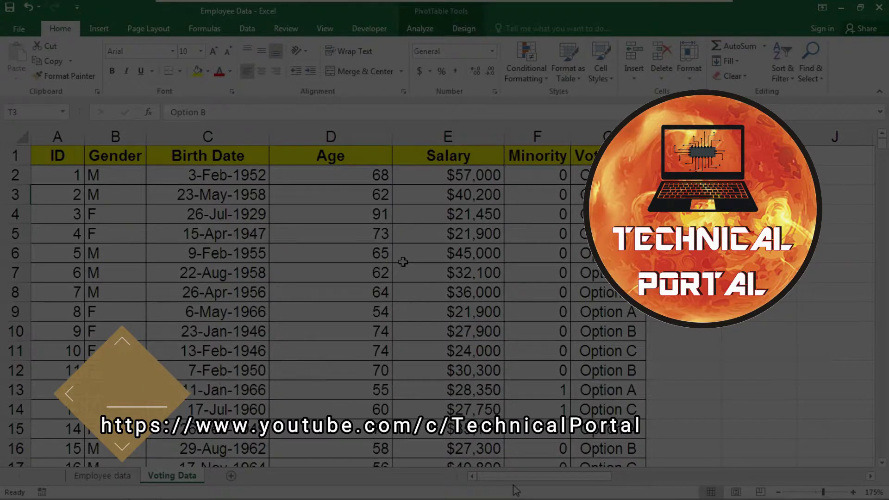
scroll(516, 490, right, 8)
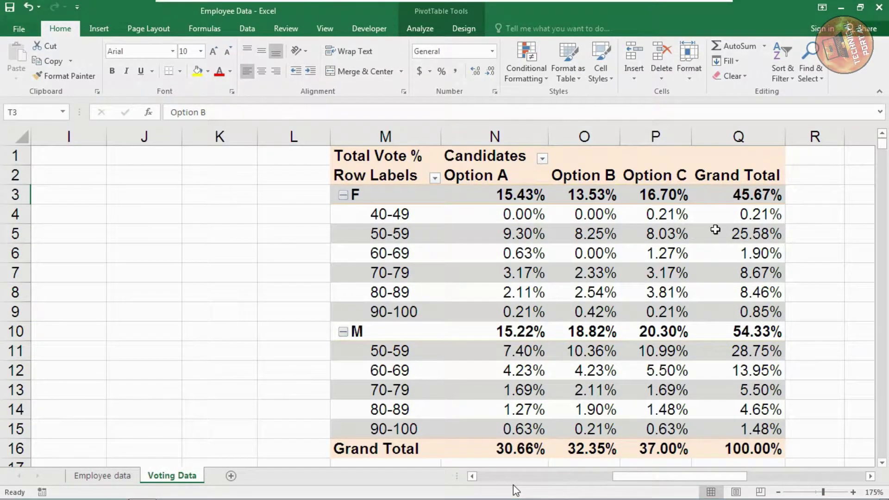
mouse_move(588, 234)
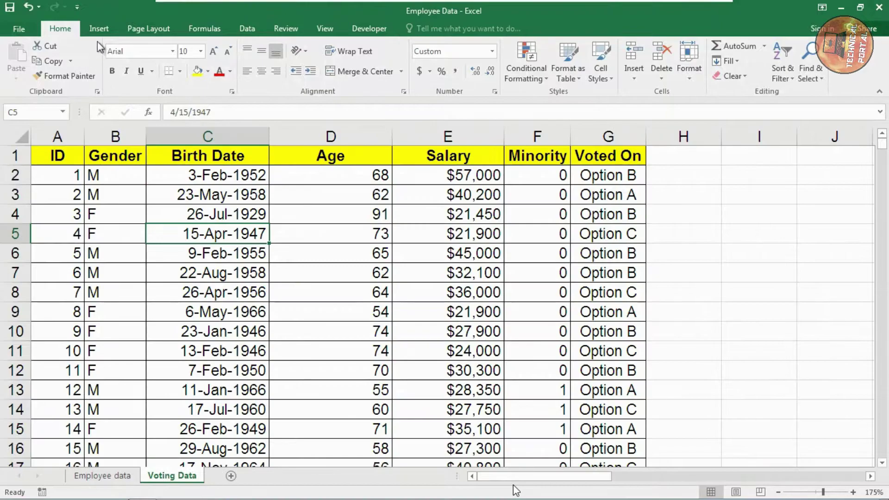
Step: Create a PivotTable from 'Voting Data'!$A$1:$G$474 on the existing worksheet at cell M8
click(99, 28)
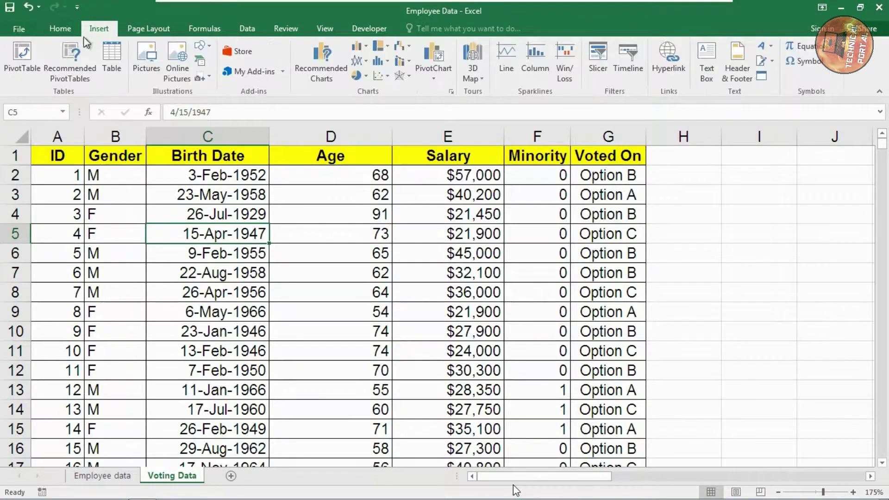
click(22, 60)
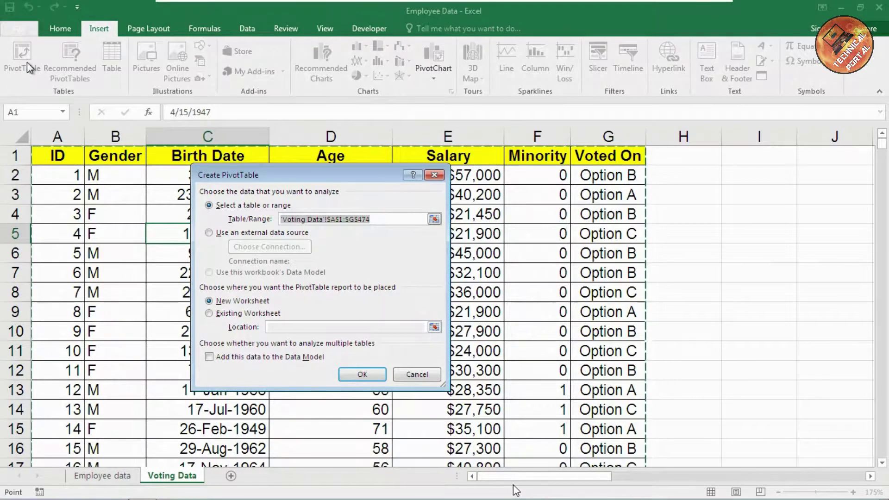
click(209, 313)
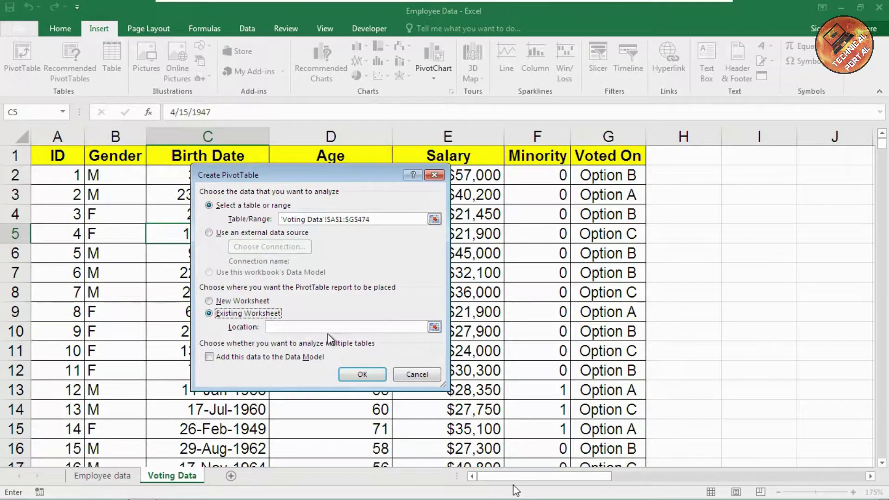
drag(597, 477, 697, 477)
click(529, 296)
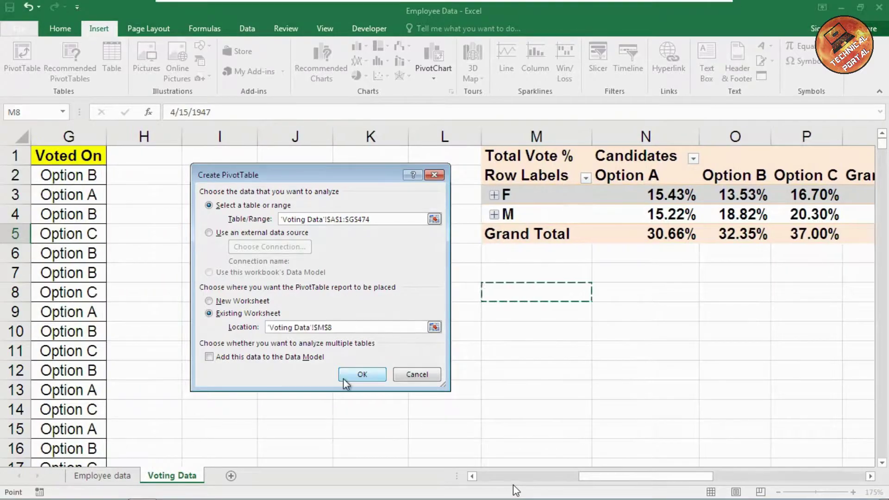
click(361, 374)
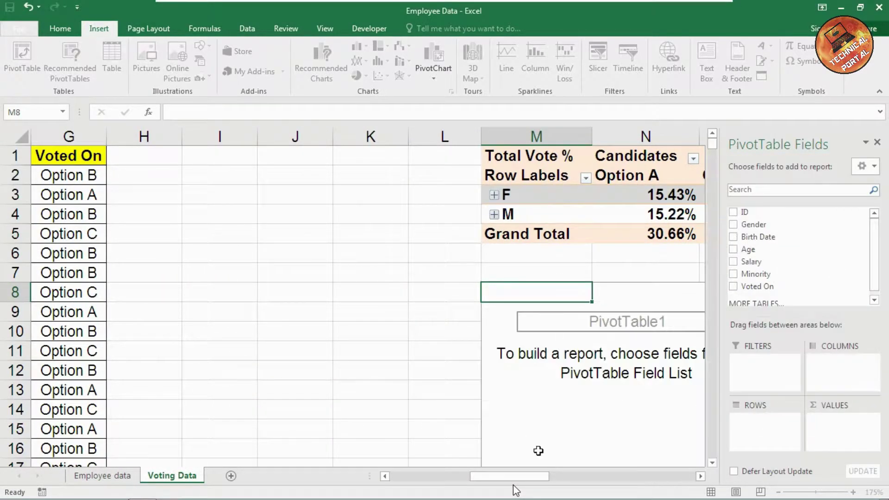
Step: Add Gender to the new PivotTable's rows and Voted On to its values as a count
drag(530, 481, 583, 481)
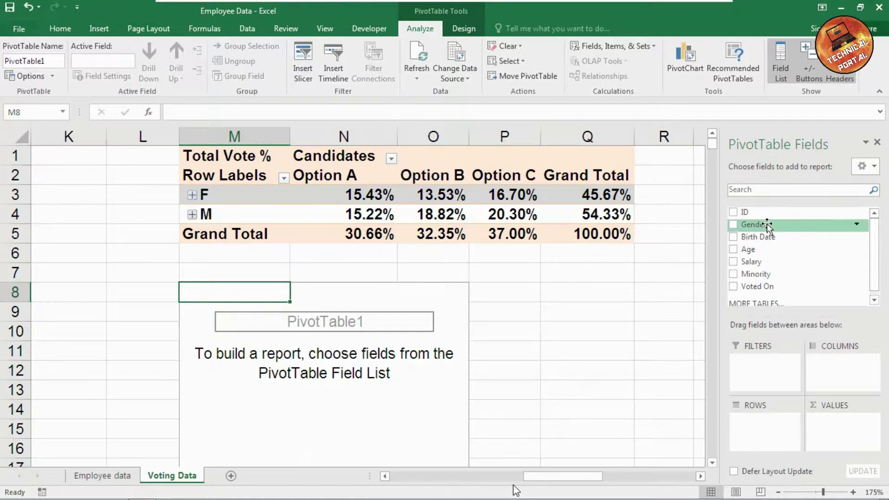
drag(768, 226, 766, 329)
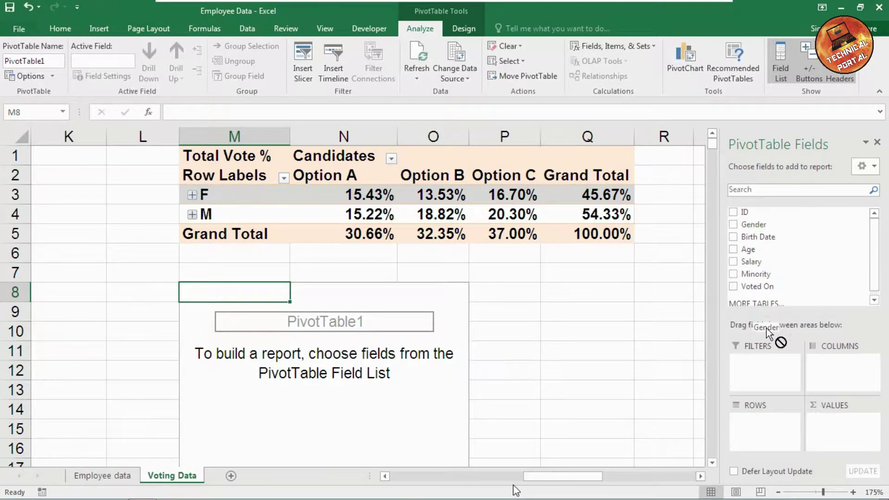
drag(766, 414, 768, 417)
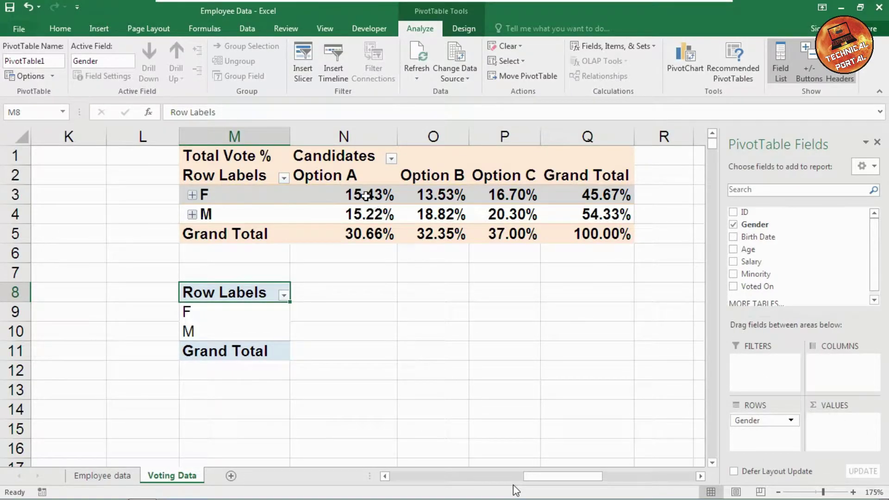
mouse_move(366, 196)
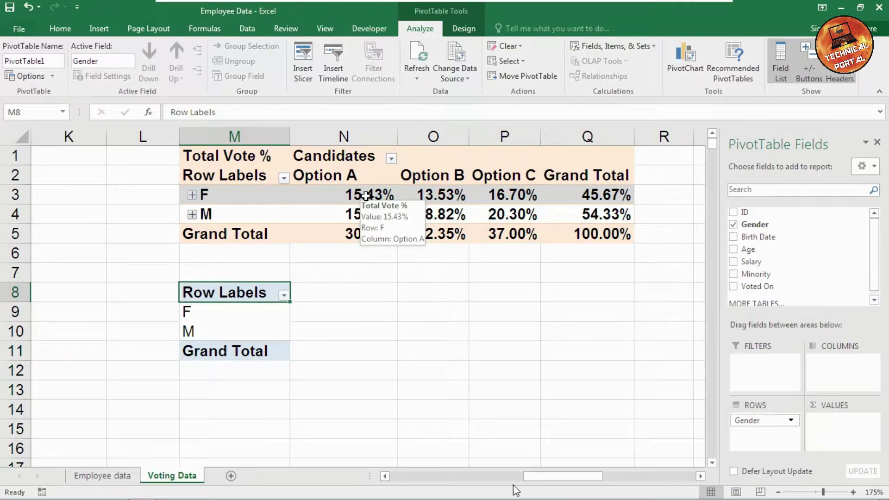
drag(756, 289, 840, 421)
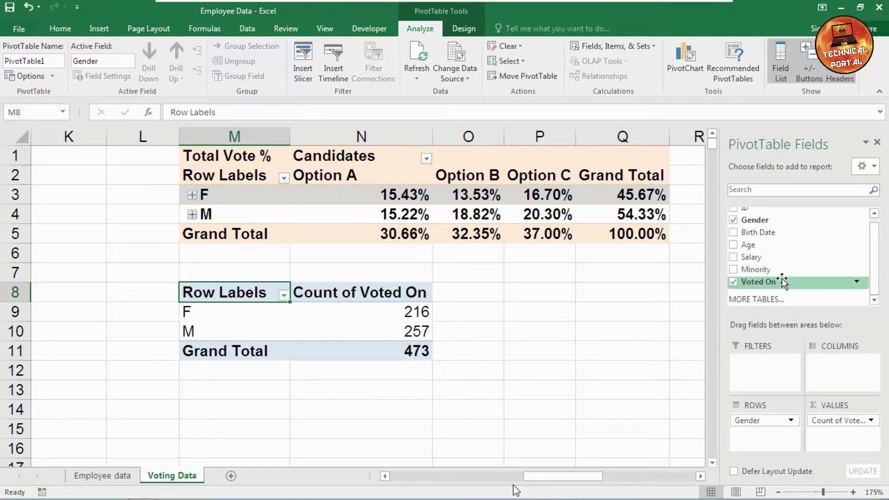
Step: Check the Voted On column in the source data and add Voted On to the PivotTable's columns
drag(575, 476, 419, 486)
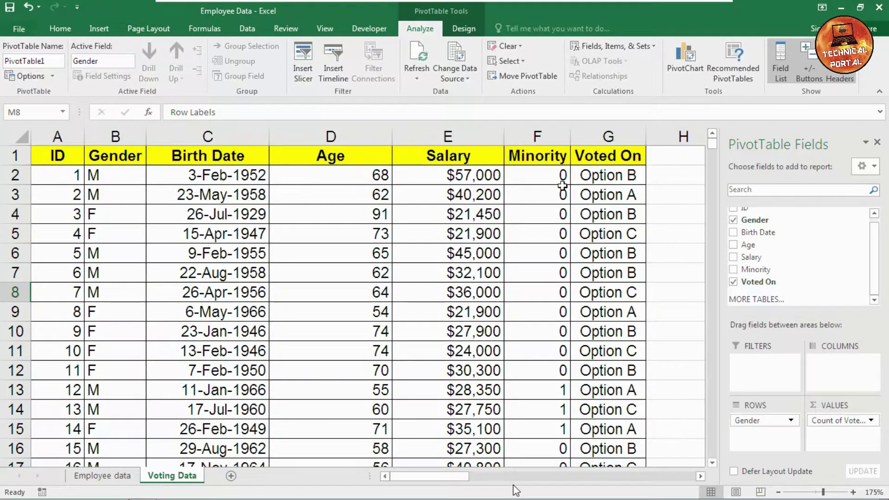
click(620, 477)
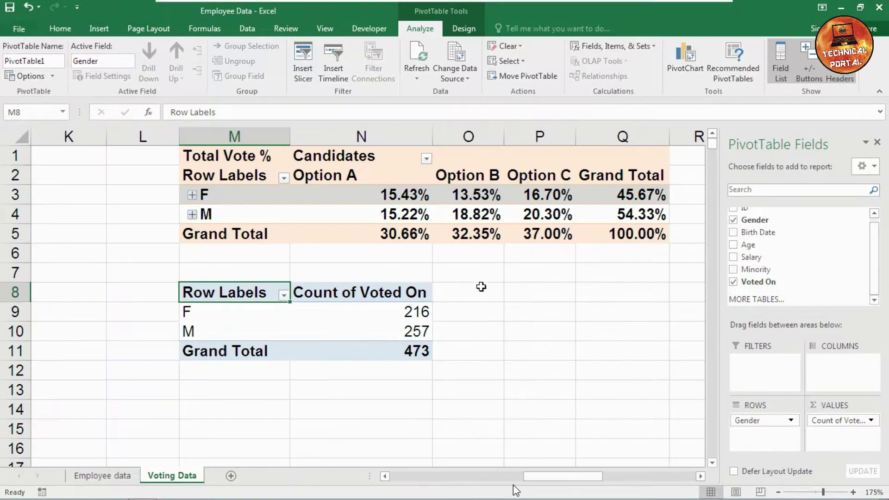
drag(764, 283, 796, 332)
drag(837, 364, 838, 363)
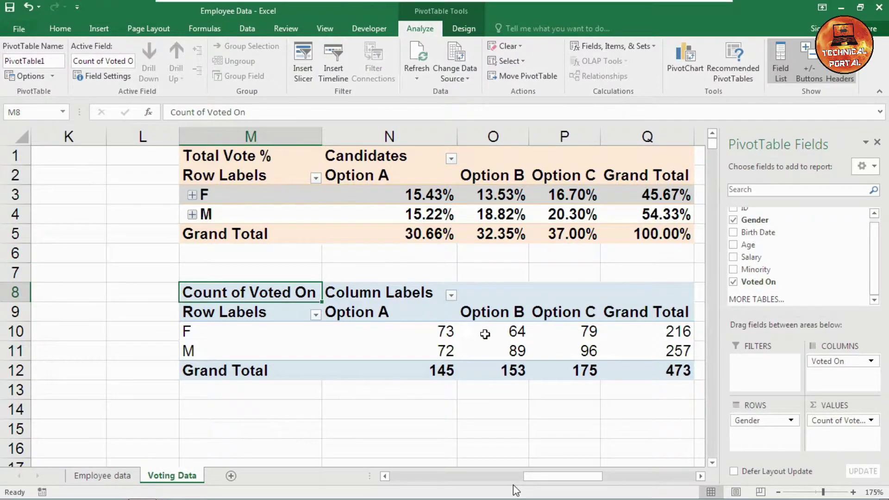
mouse_move(485, 336)
right_click(436, 331)
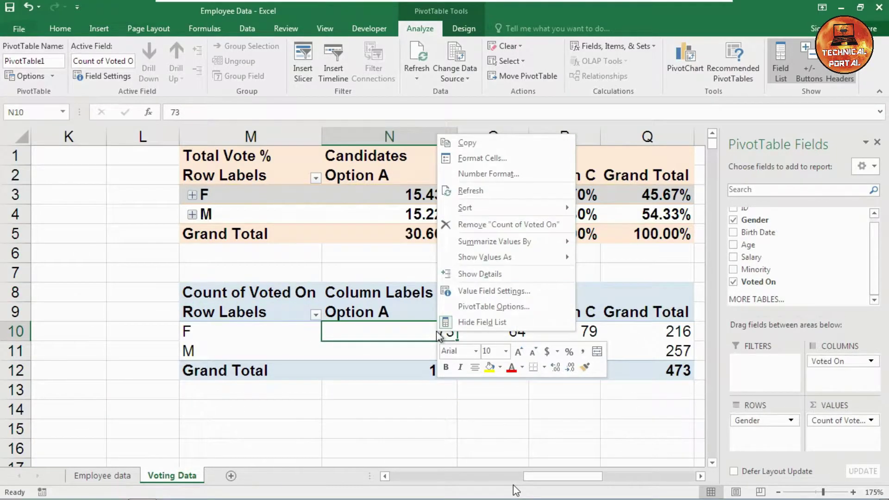
key(Escape)
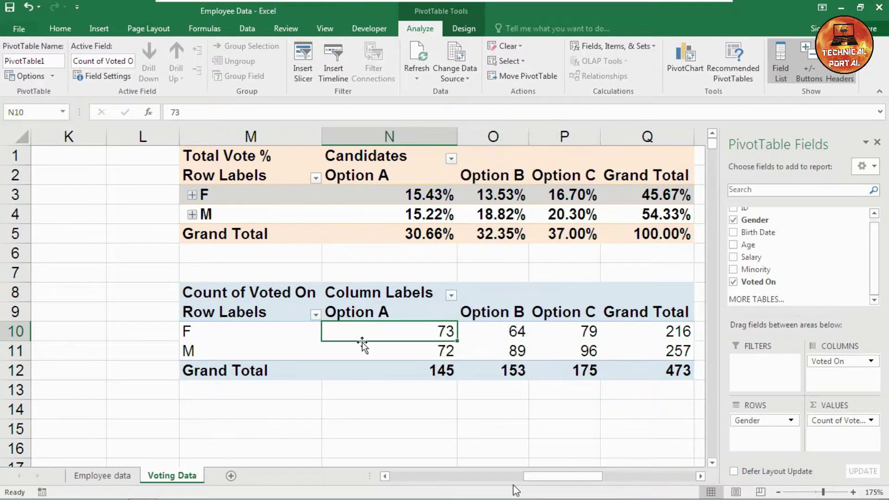
click(414, 350)
right_click(409, 313)
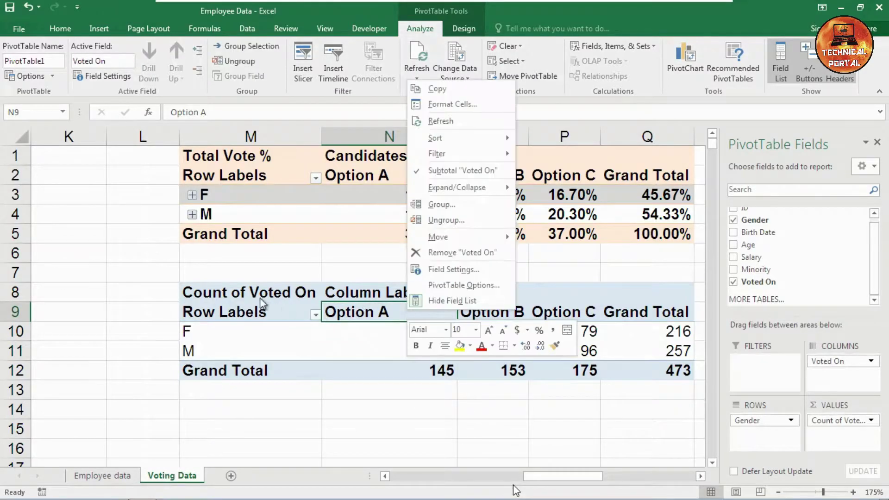
right_click(248, 294)
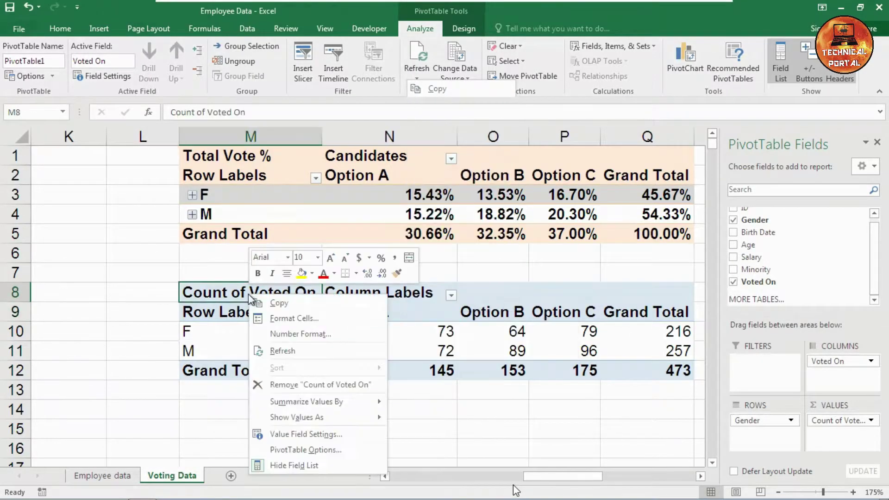
right_click(426, 333)
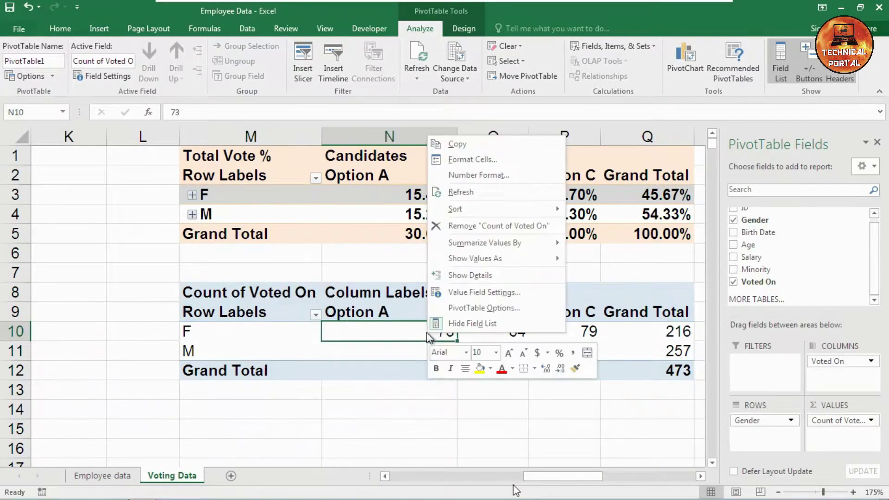
Step: Show the Count of Voted On values in the new PivotTable as % of Grand Total
right_click(369, 332)
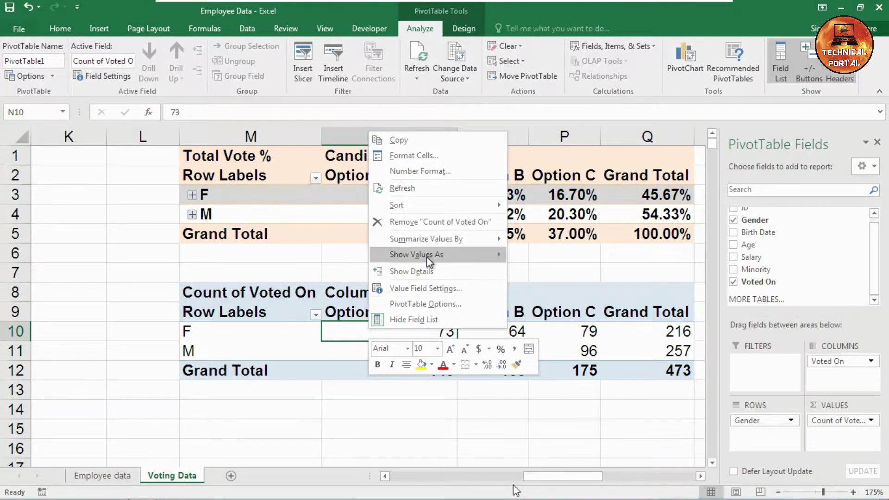
mouse_move(426, 257)
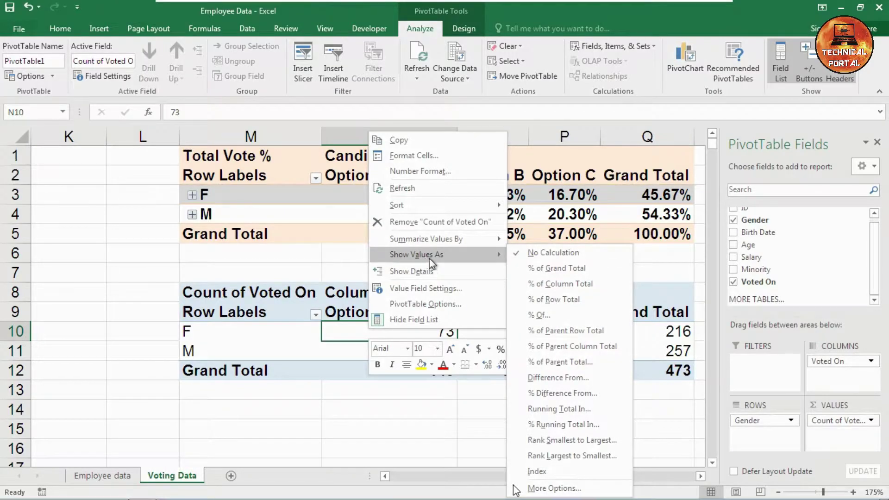
click(551, 267)
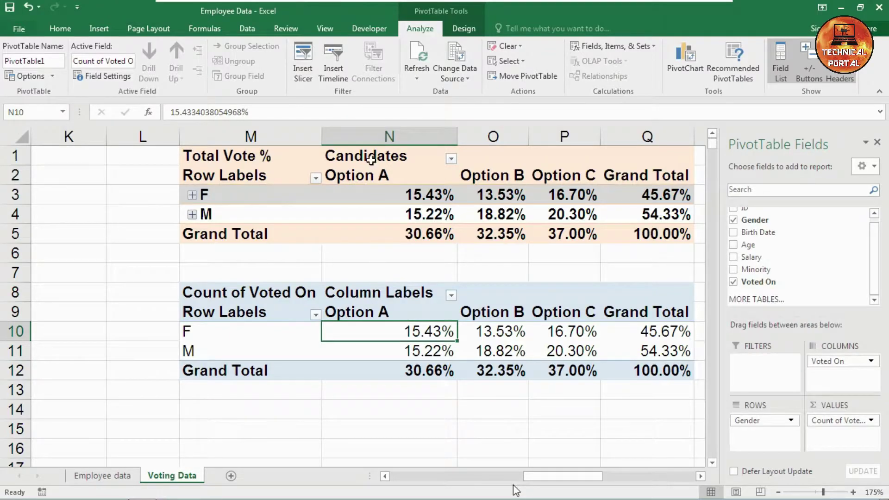
Step: Rename the new PivotTable's value heading to Total Vote % and its column heading to Candidates
double_click(261, 293)
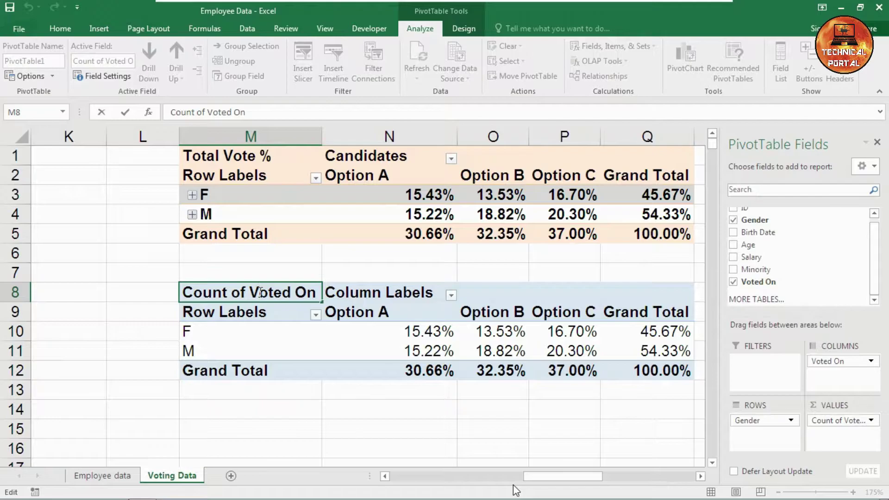
key(ctrl+shift+Left)
key(ctrl+shift+Left)
key(ctrl+shift+Left)
key(ctrl+shift+Left)
text(Total)
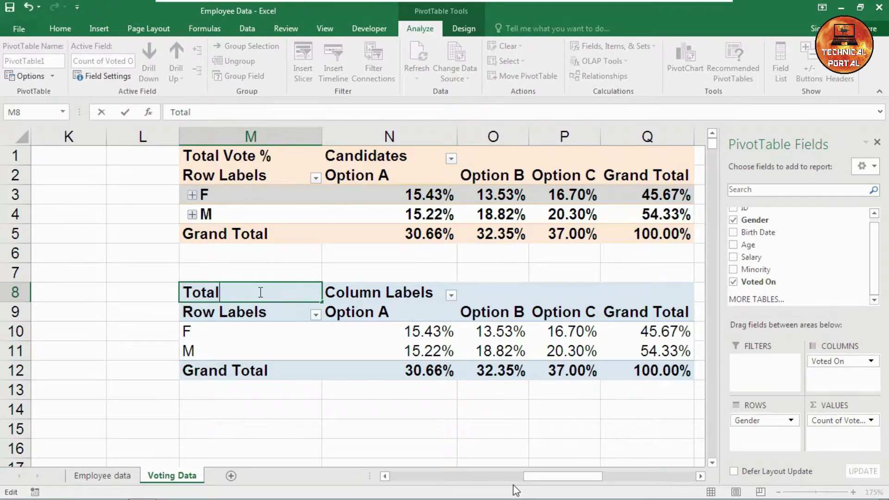
text( Vote %)
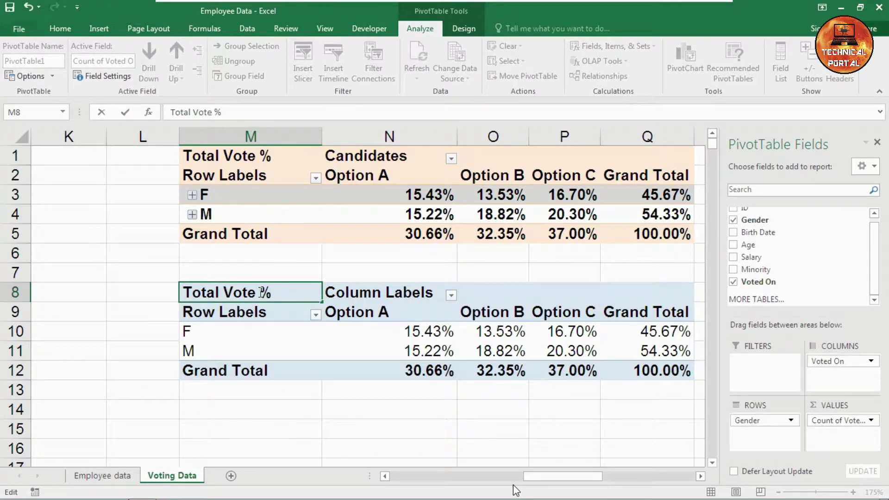
key(Tab)
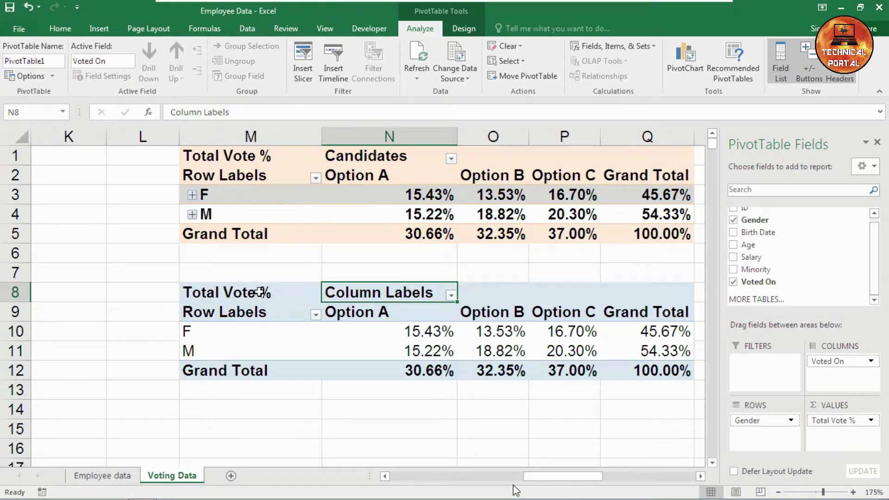
text(Candidates)
key(Return)
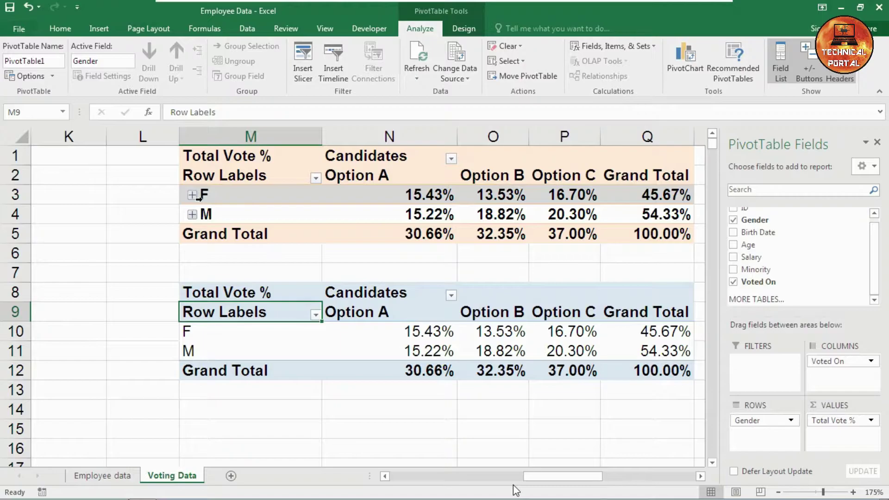
Step: Examine the source data's columns from Gender through Age, Salary and Minority to Voted On
scroll(264, 258, left, 5)
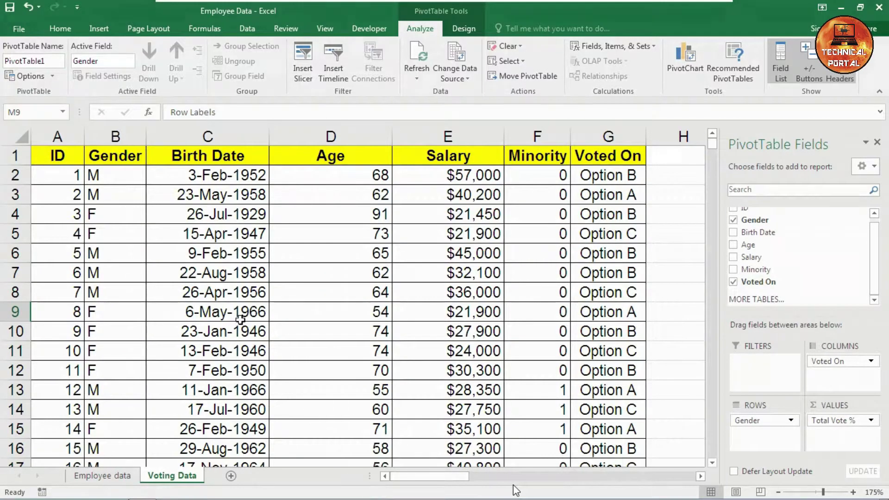
click(111, 196)
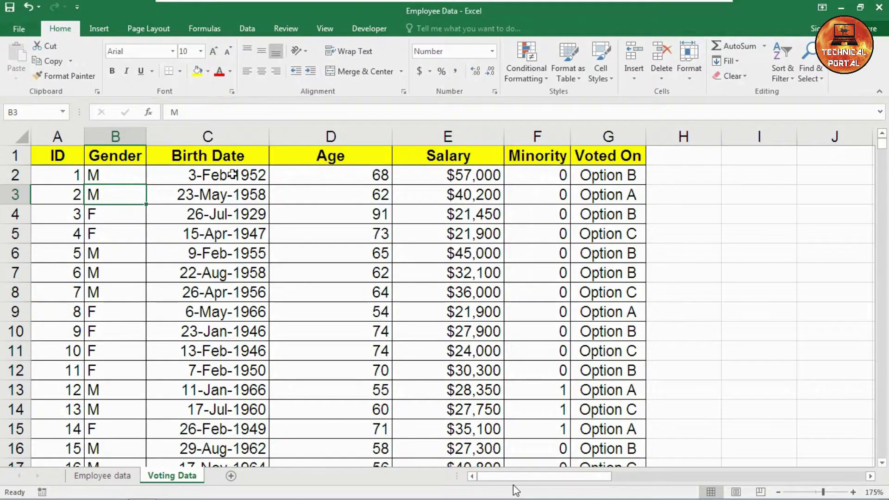
click(233, 175)
click(116, 158)
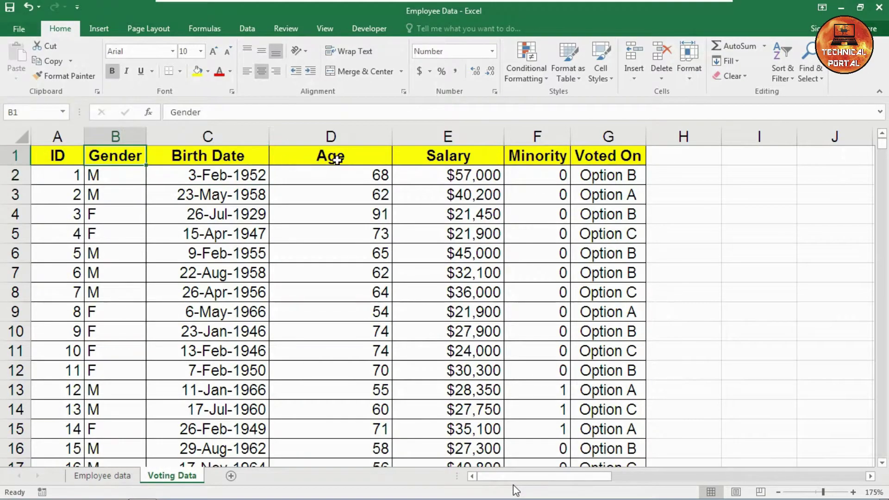
click(336, 160)
click(472, 159)
click(537, 161)
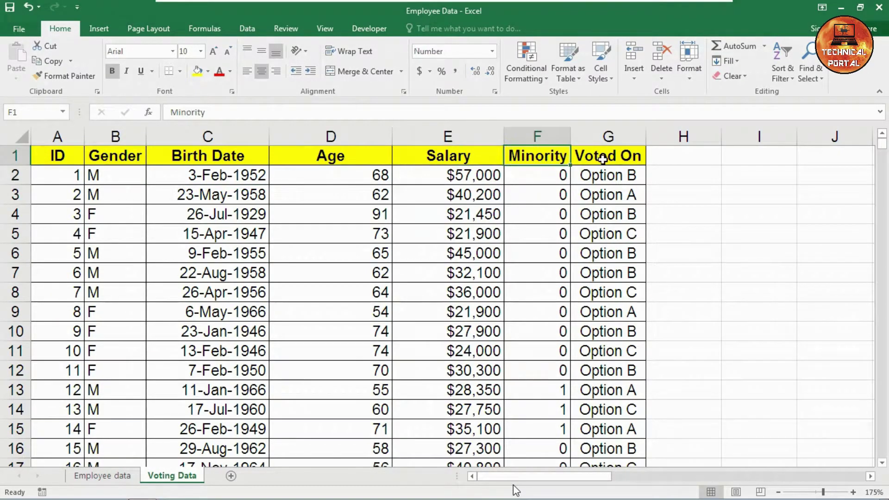
click(602, 160)
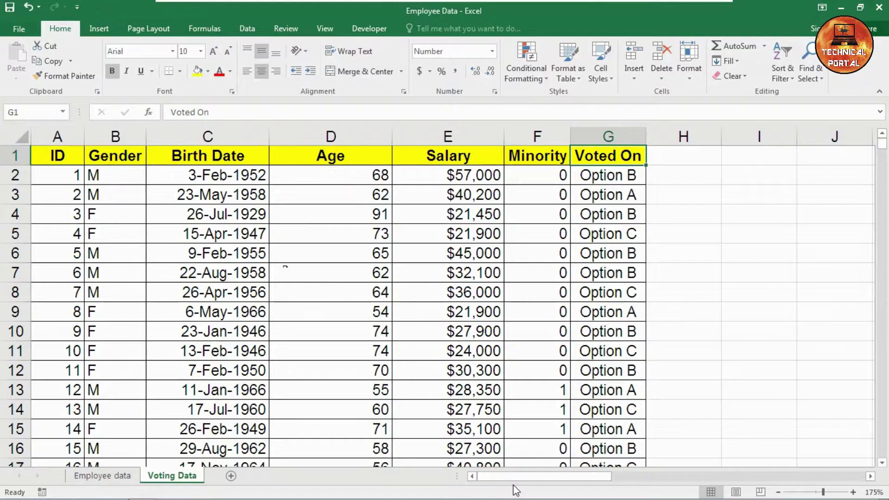
Step: Add Age beneath Gender in the new PivotTable's rows and look through the resulting age rows
drag(606, 477, 736, 484)
click(397, 340)
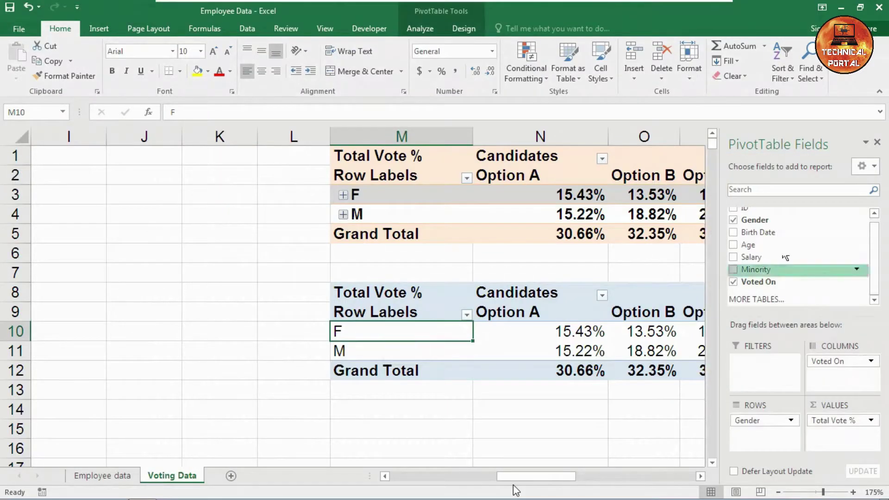
drag(537, 477, 556, 482)
key(Down)
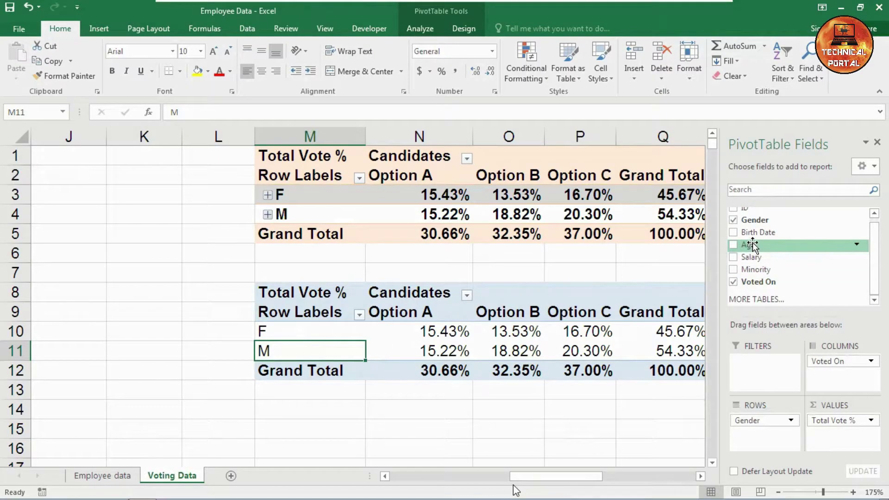
drag(752, 246, 758, 452)
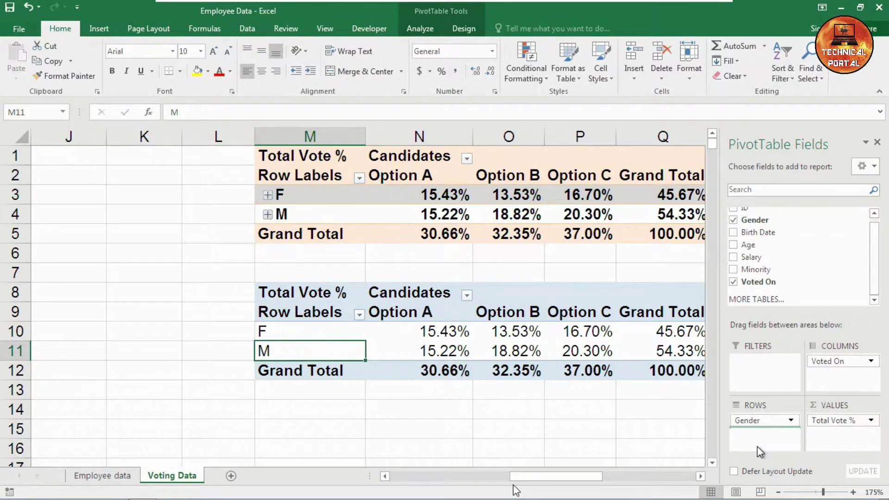
scroll(322, 349, down, 5)
scroll(323, 349, down, 11)
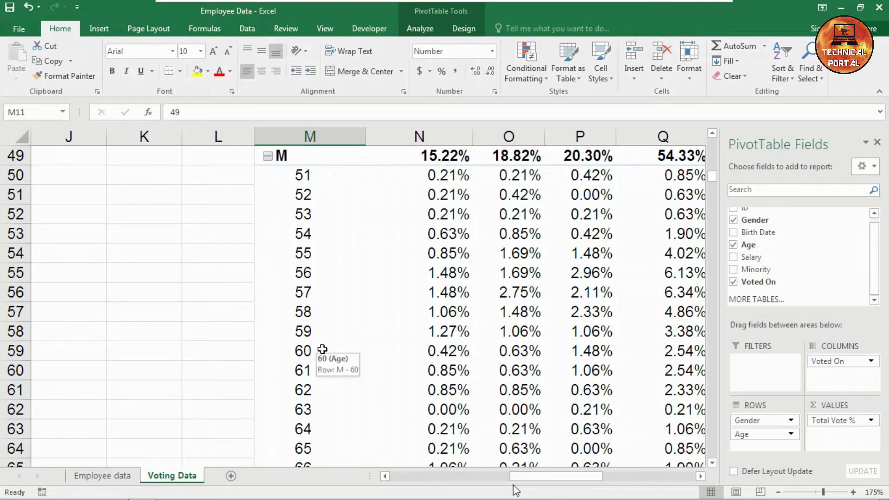
scroll(322, 349, up, 16)
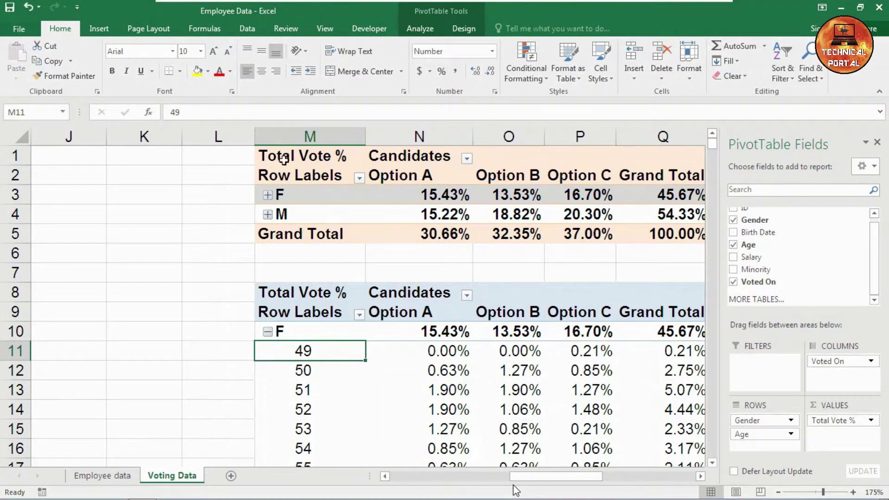
Step: Group the PivotTable's ages starting at 10 in intervals of 10 and review the grouped rows
right_click(301, 353)
click(324, 244)
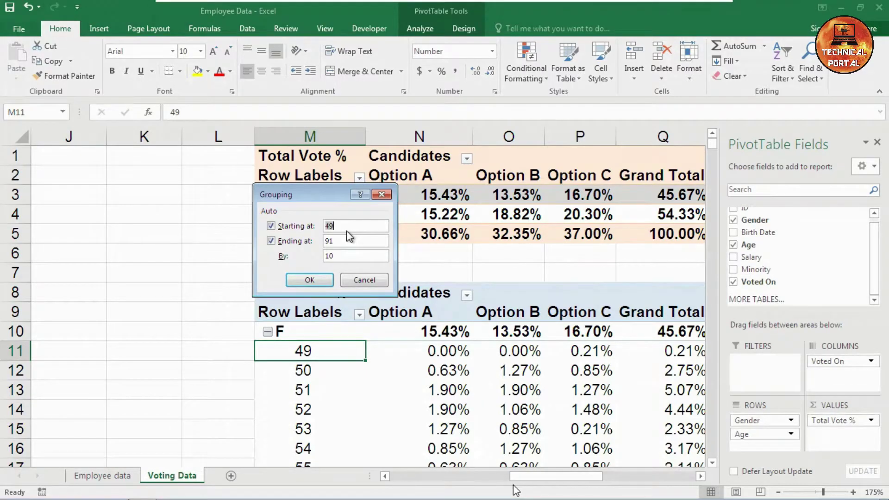
text(10)
key(Tab)
key(Tab)
key(Return)
scroll(354, 377, down, 2)
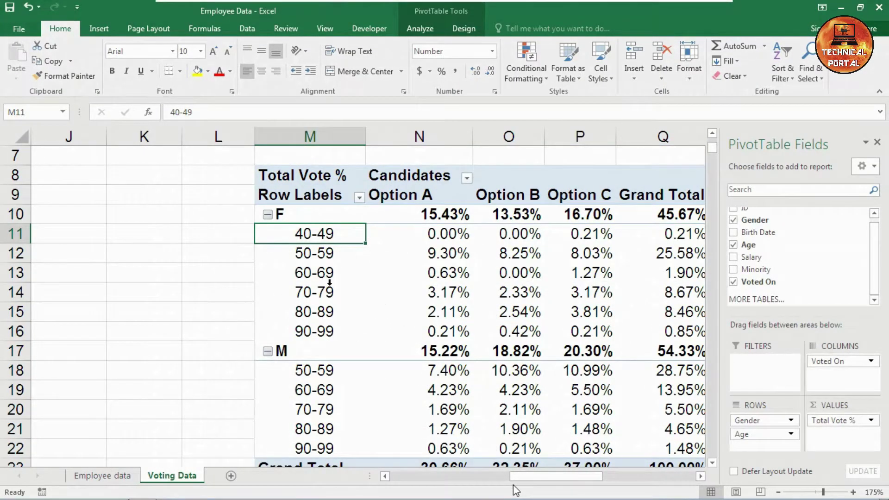
click(458, 252)
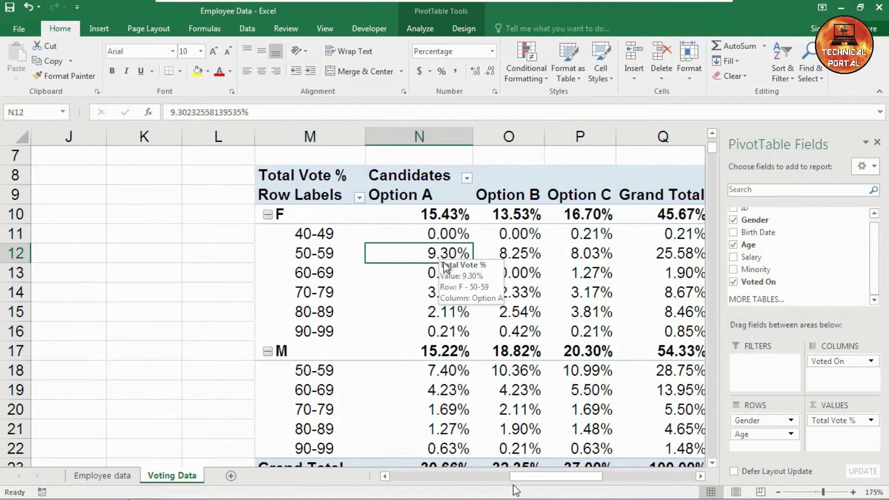
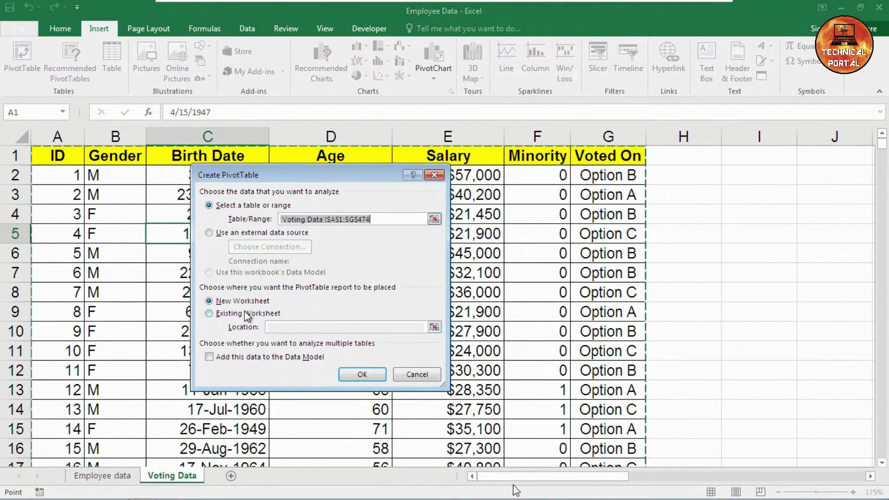
Step: Create a PivotTable from 'Voting Data'!$A$1:$G$474 on the existing worksheet at cell X1
drag(617, 477, 853, 478)
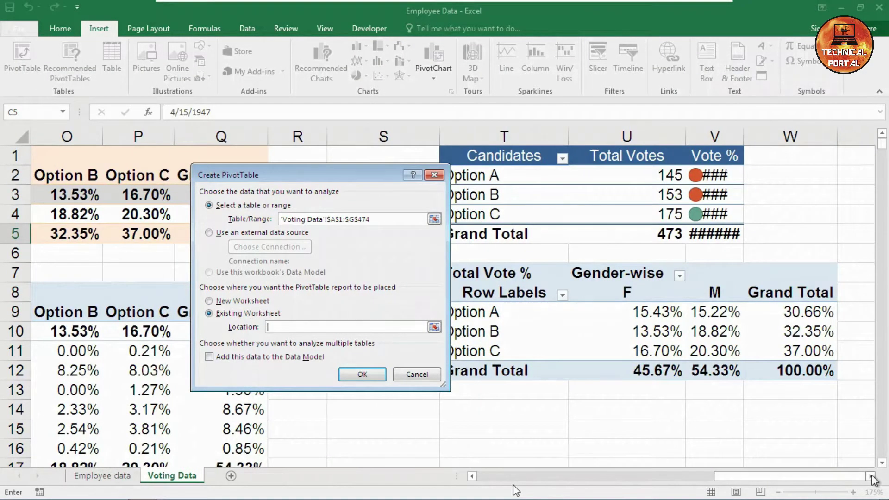
click(870, 476)
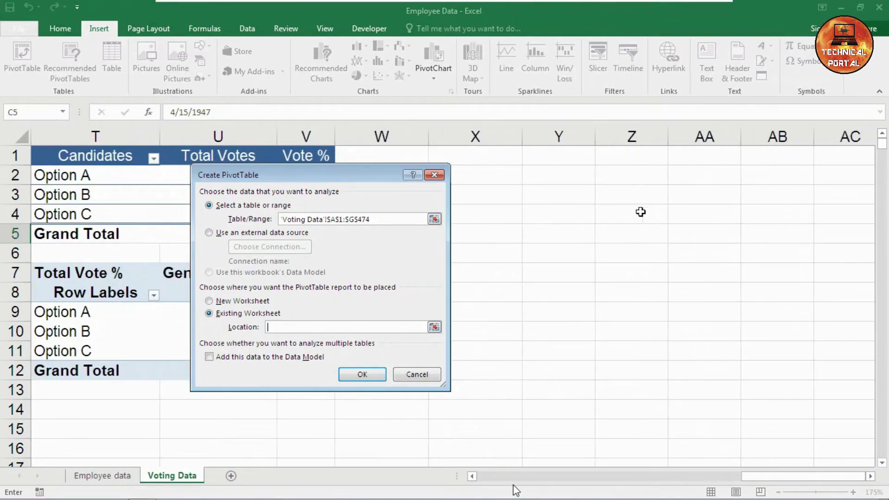
click(542, 157)
click(362, 375)
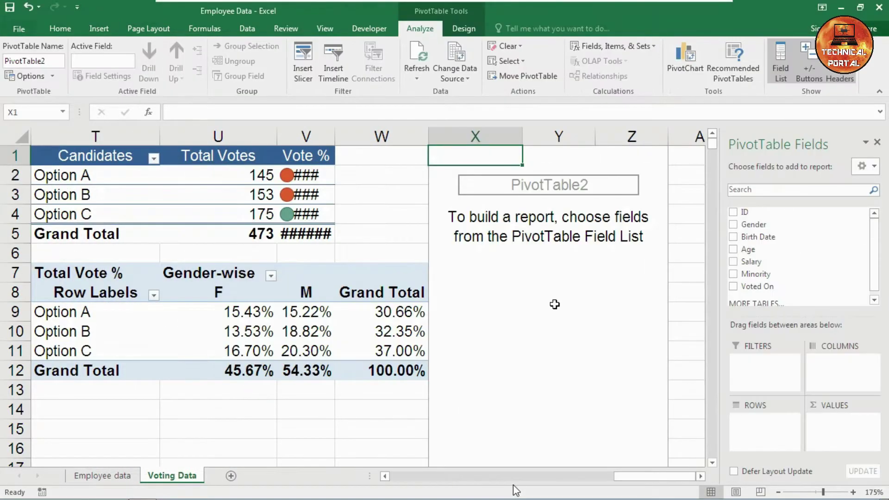
Step: Check the example Candidates table's field layout and add Voted On to the new PivotTable's rows and twice to its values as a count
click(386, 478)
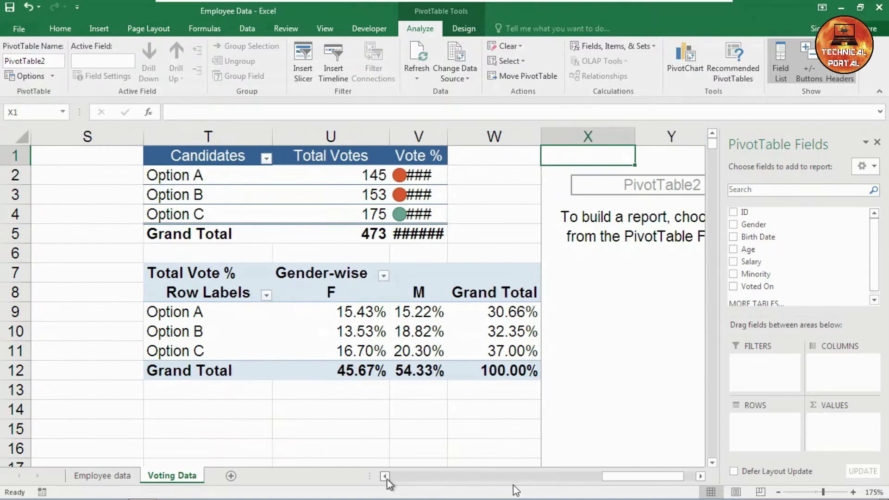
ctrl+scroll(361, 296, down, 1)
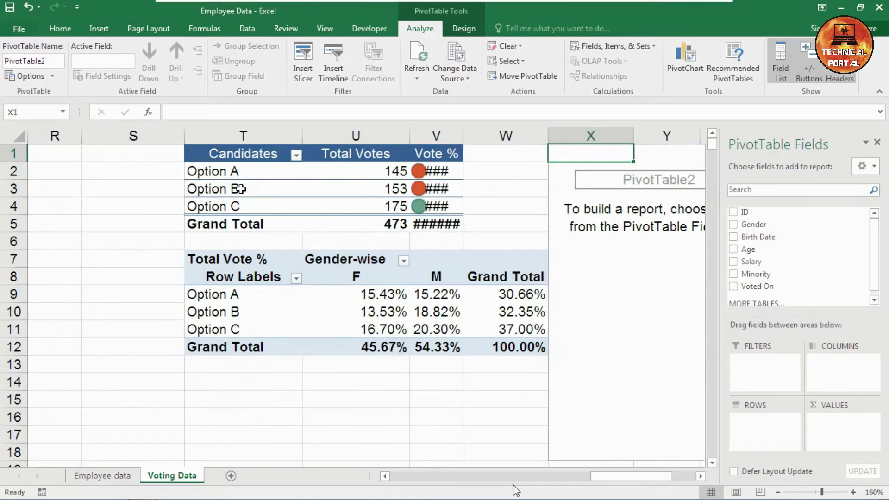
click(700, 475)
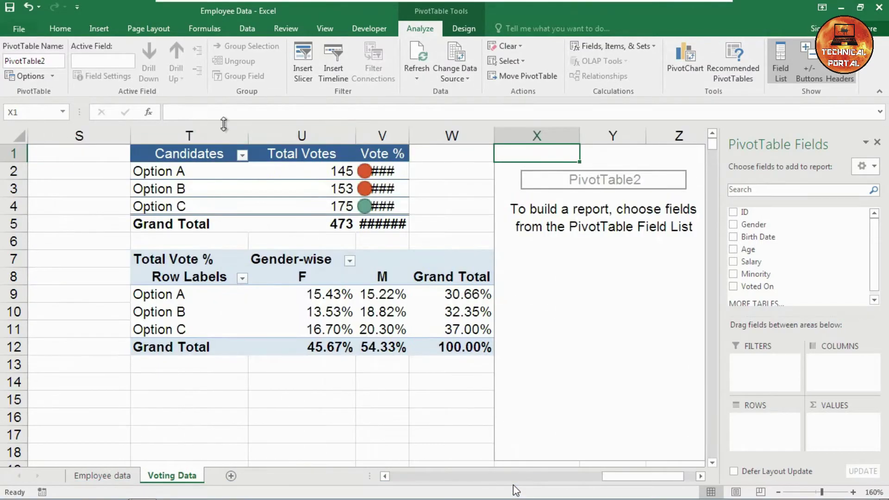
click(183, 173)
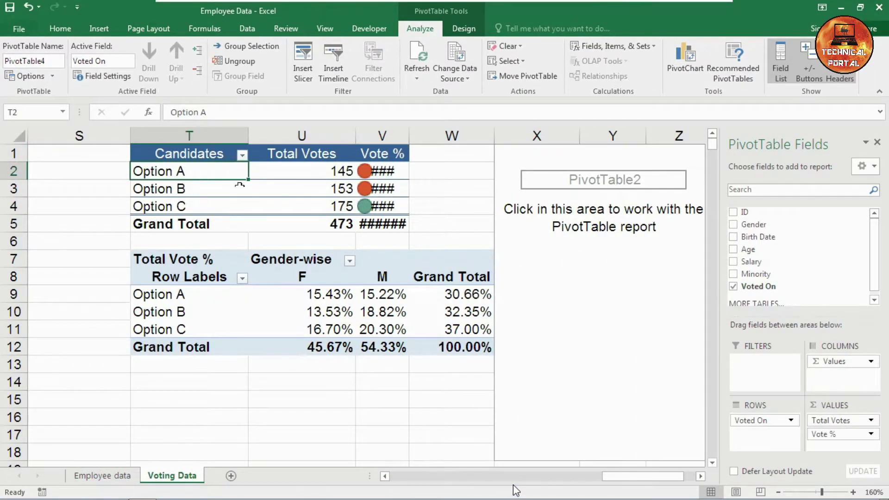
click(568, 218)
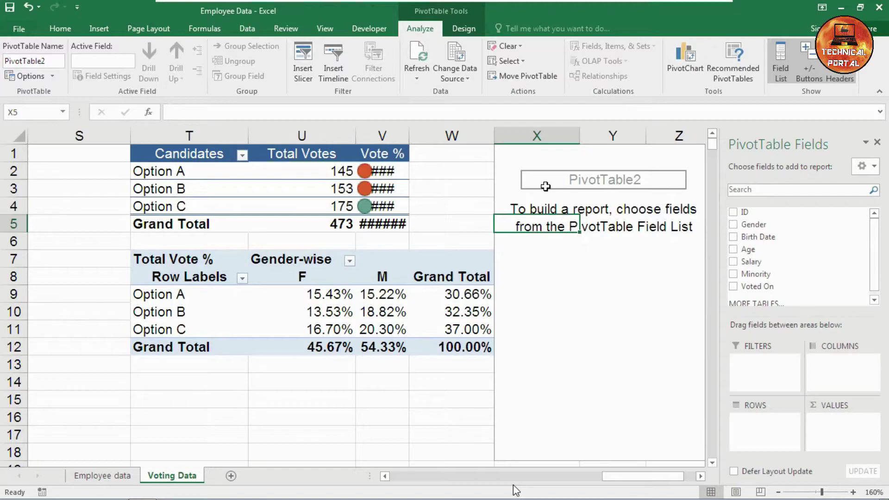
drag(766, 287, 755, 420)
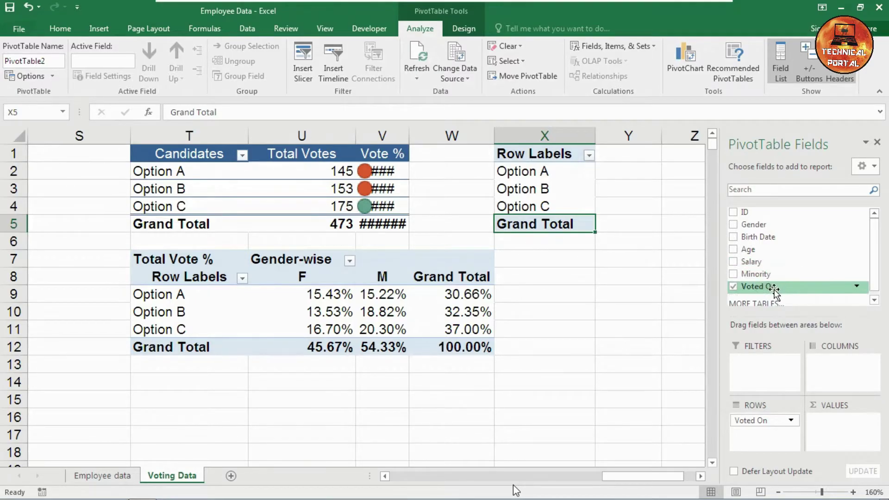
drag(775, 289, 829, 414)
click(700, 476)
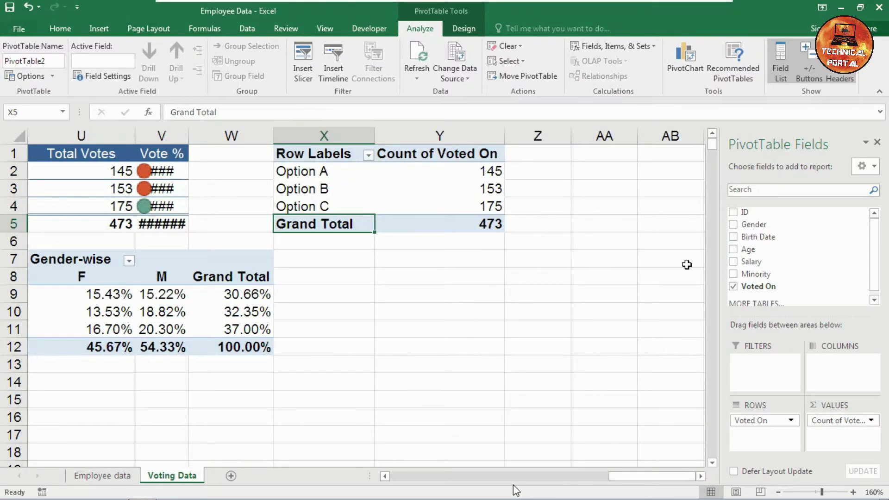
drag(788, 287, 845, 440)
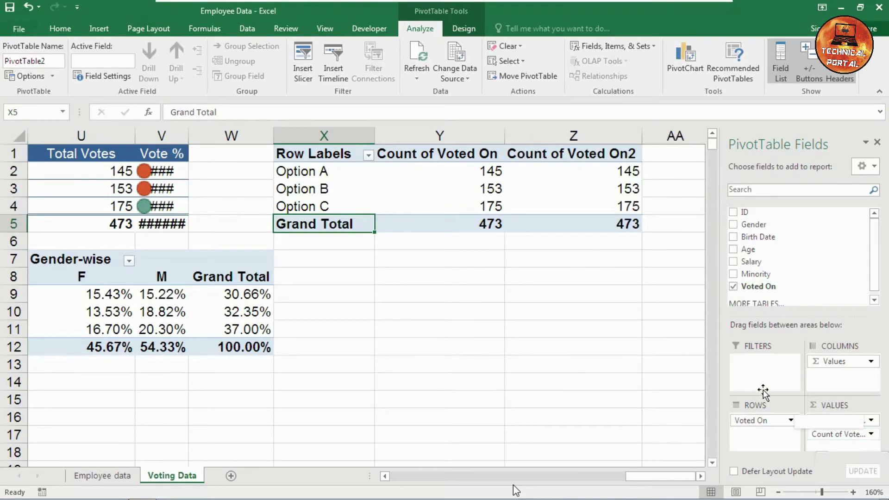
Step: Rename the new PivotTable's first value field to Total Votes and the second to Vote %
double_click(473, 157)
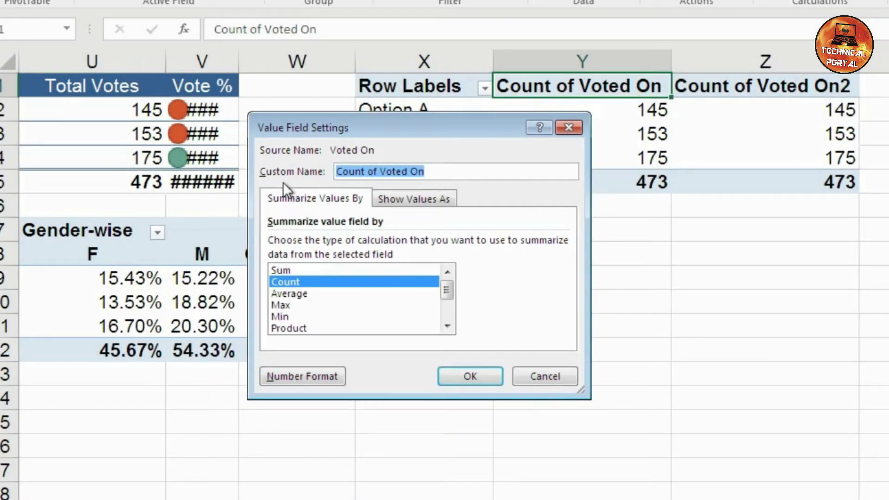
text(Total Votes)
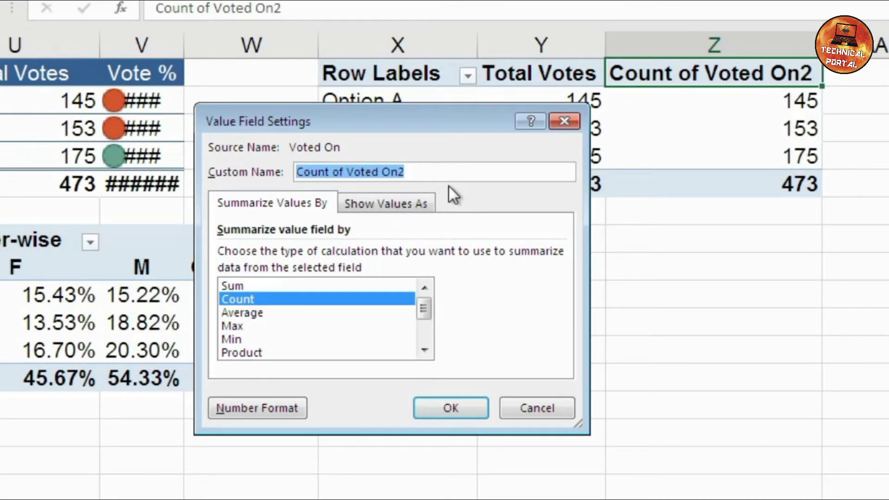
text(Vote %)
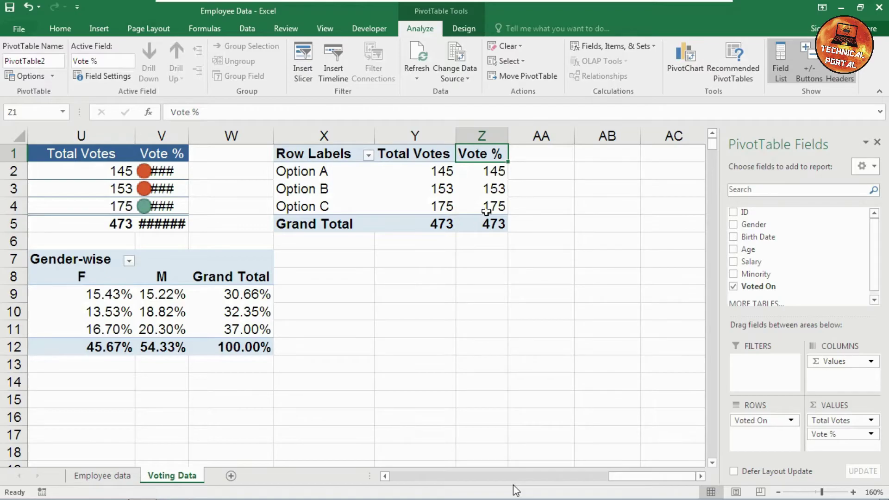
Step: Autofit column V in the example table and show the new PivotTable's Vote % values as % of Grand Total
double_click(189, 135)
right_click(505, 191)
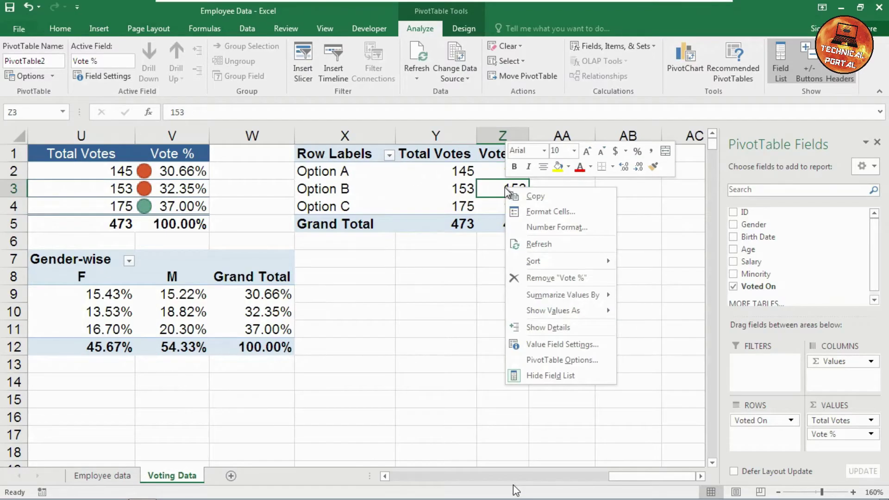
mouse_move(558, 310)
click(658, 268)
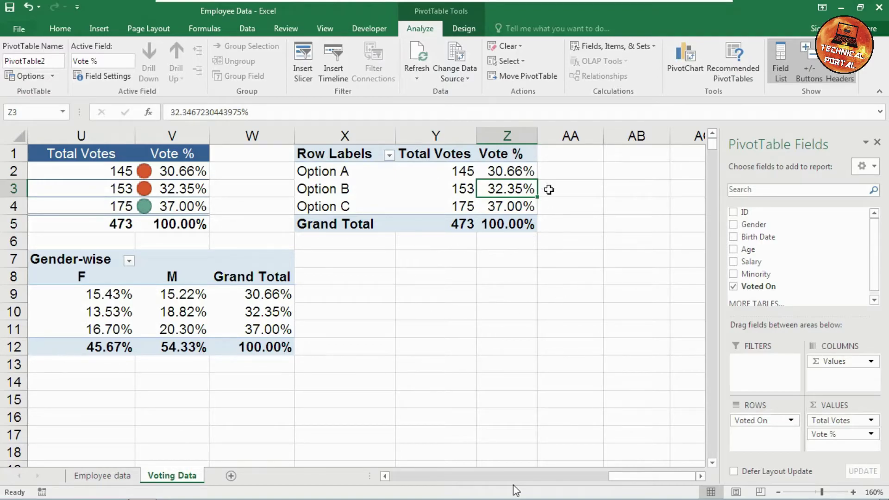
Step: Widen column Z and apply the green, yellow and red circle icon set to the Vote % values in Z2:Z4
drag(543, 136, 574, 136)
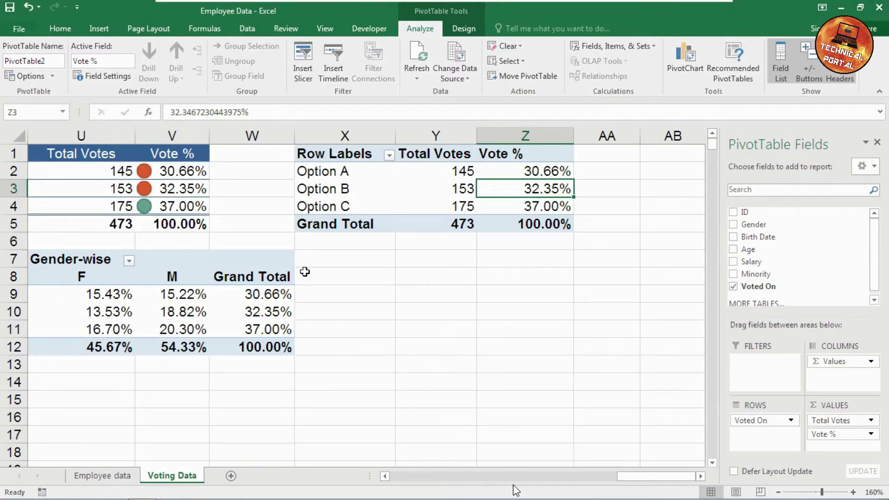
click(517, 171)
key(shift+Down)
key(shift+Down)
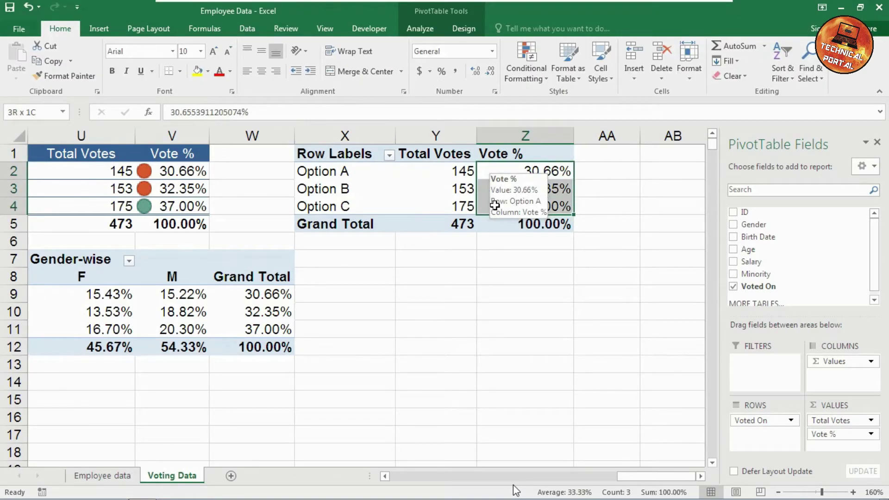
click(420, 29)
click(66, 28)
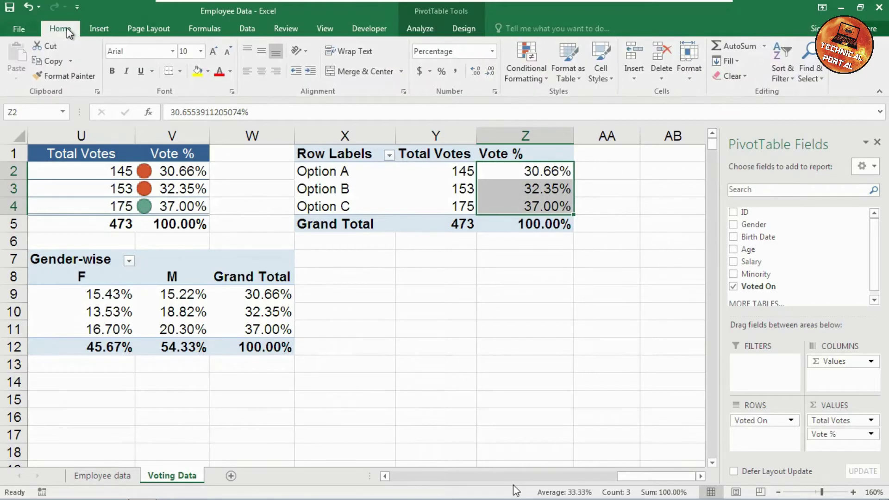
click(535, 70)
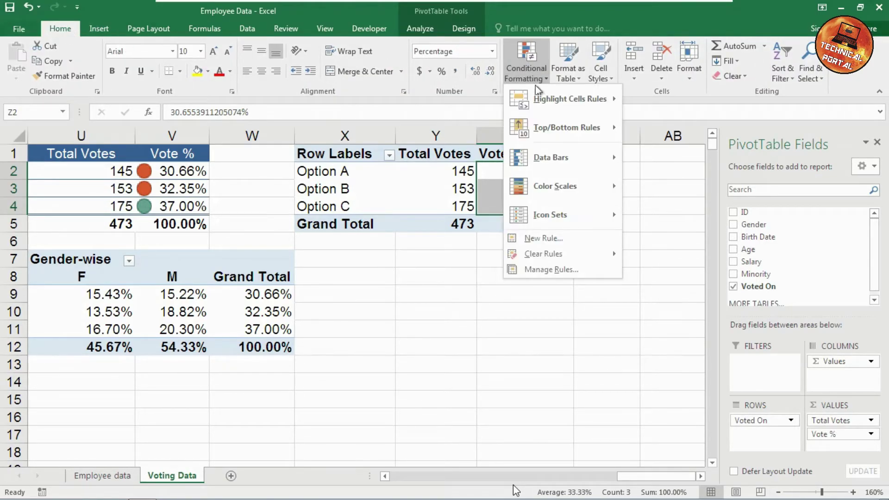
mouse_move(564, 214)
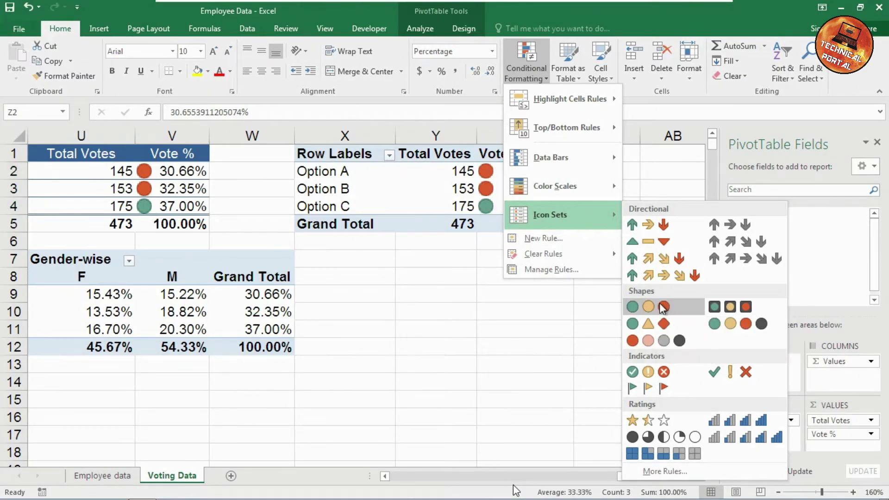
click(638, 314)
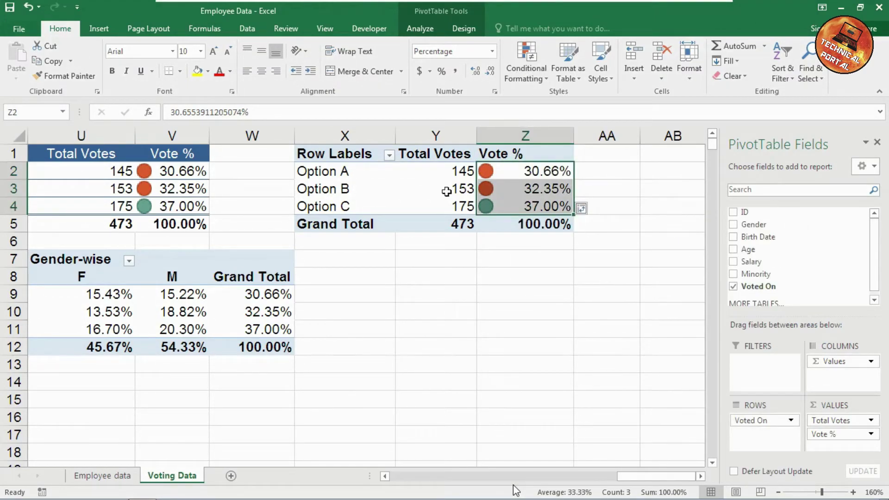
Step: Rename the new PivotTable's Row Labels header in X1 to Candidates, as in the example table
click(384, 476)
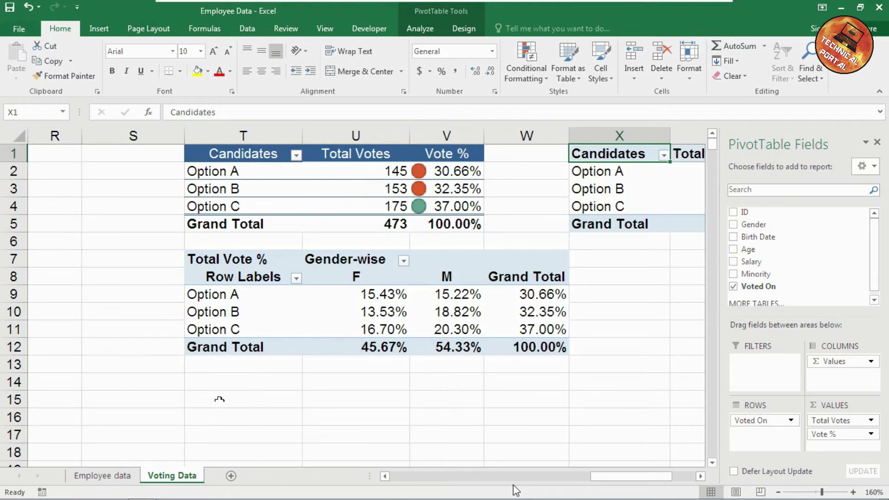
drag(627, 476, 713, 482)
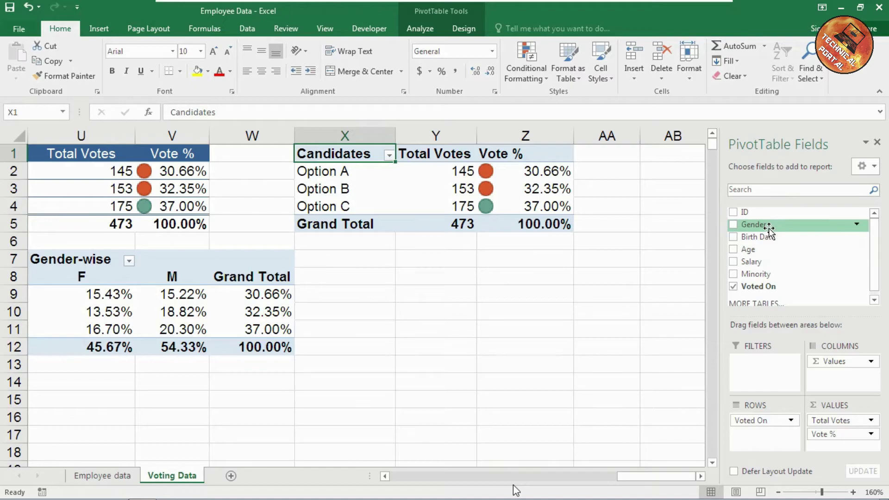
Step: Rework the new PivotTable to have Gender in columns and a single count of Voted On shown as % of Grand Total
drag(764, 226, 834, 380)
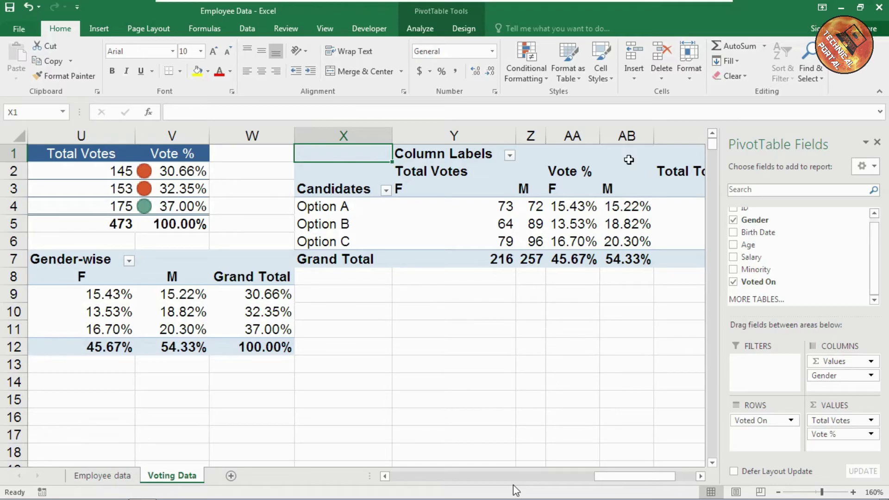
drag(832, 360, 841, 423)
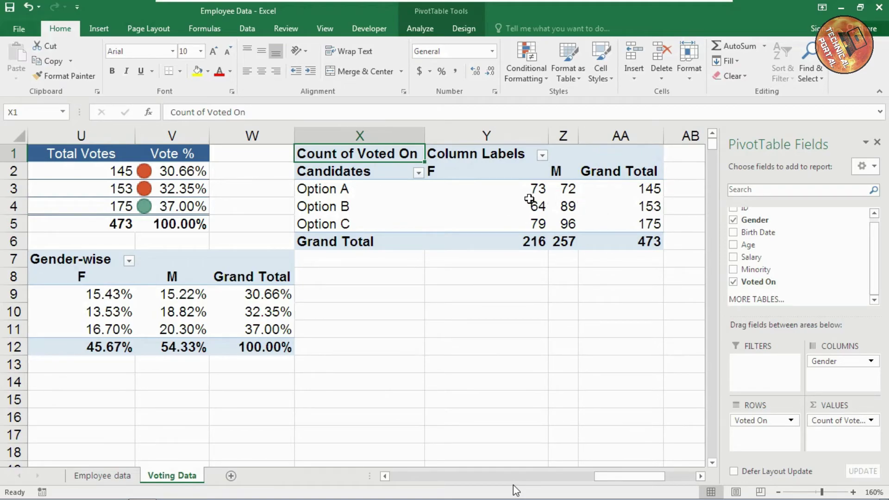
mouse_move(515, 191)
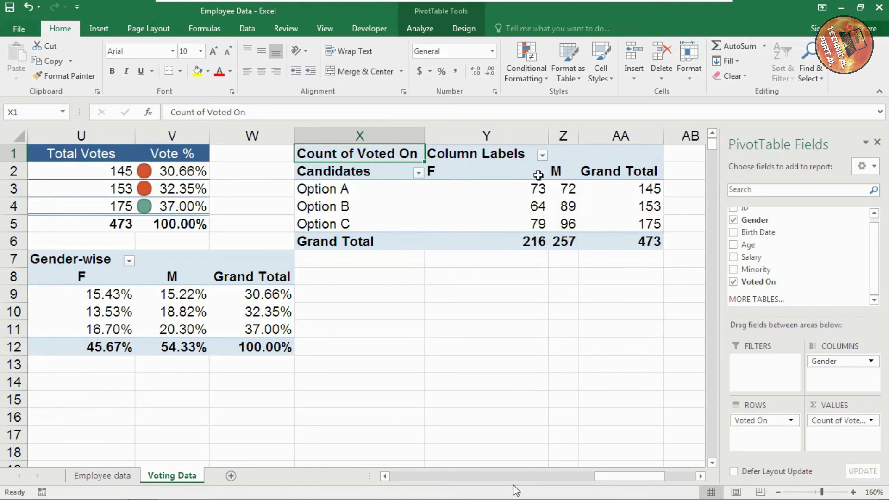
right_click(468, 185)
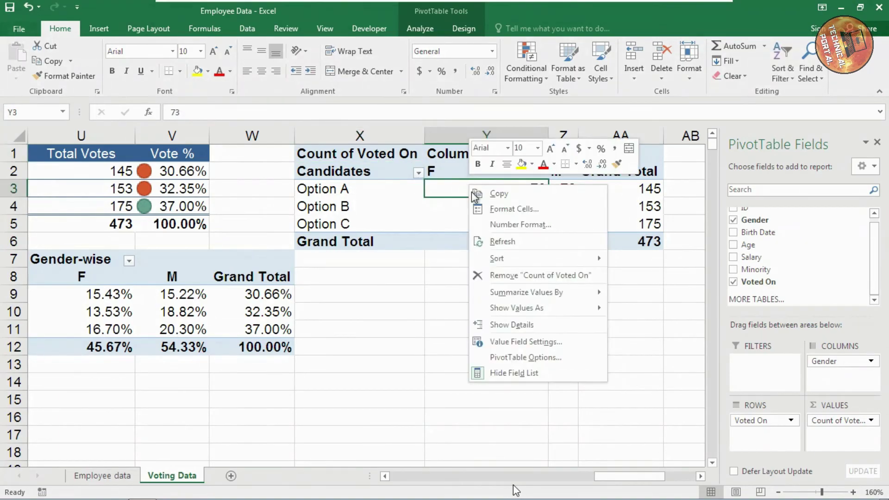
mouse_move(525, 309)
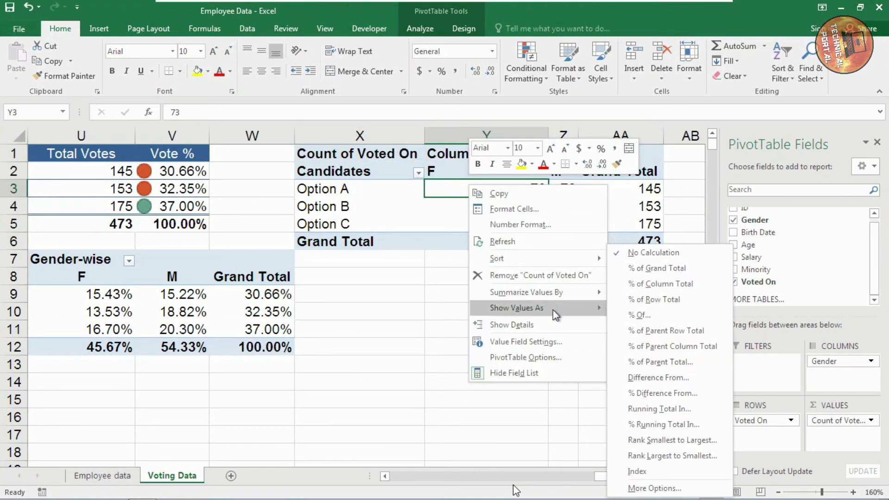
click(660, 268)
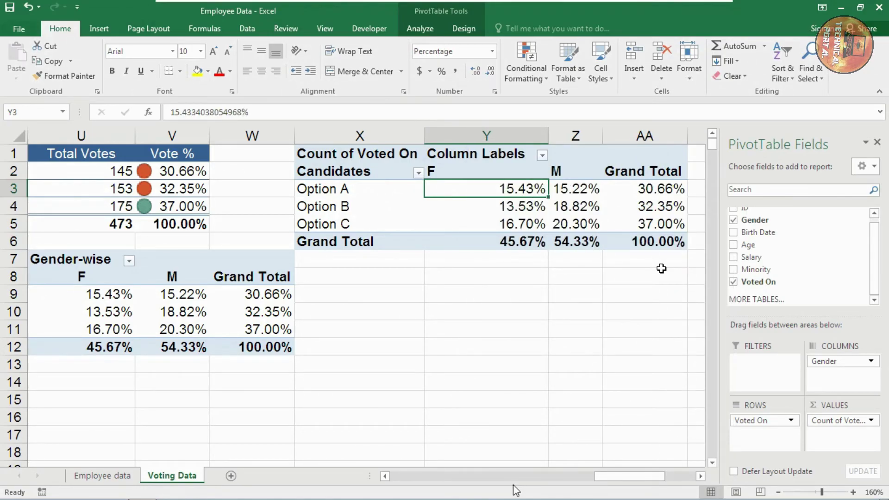